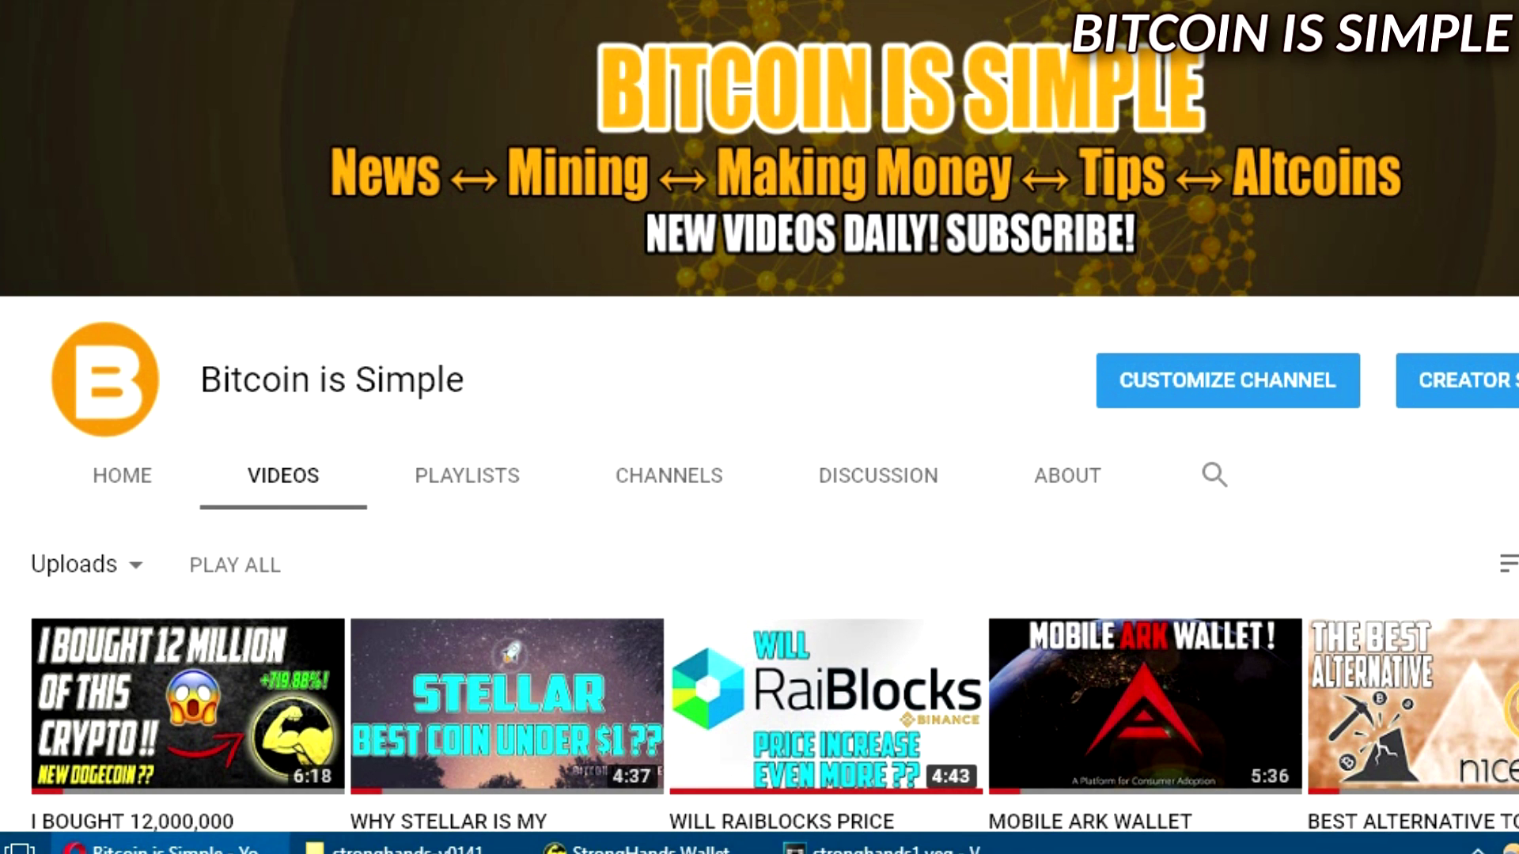
Open %appdata%\StrongHands in File Explorer and select the existing stronghands config file.
key(super)
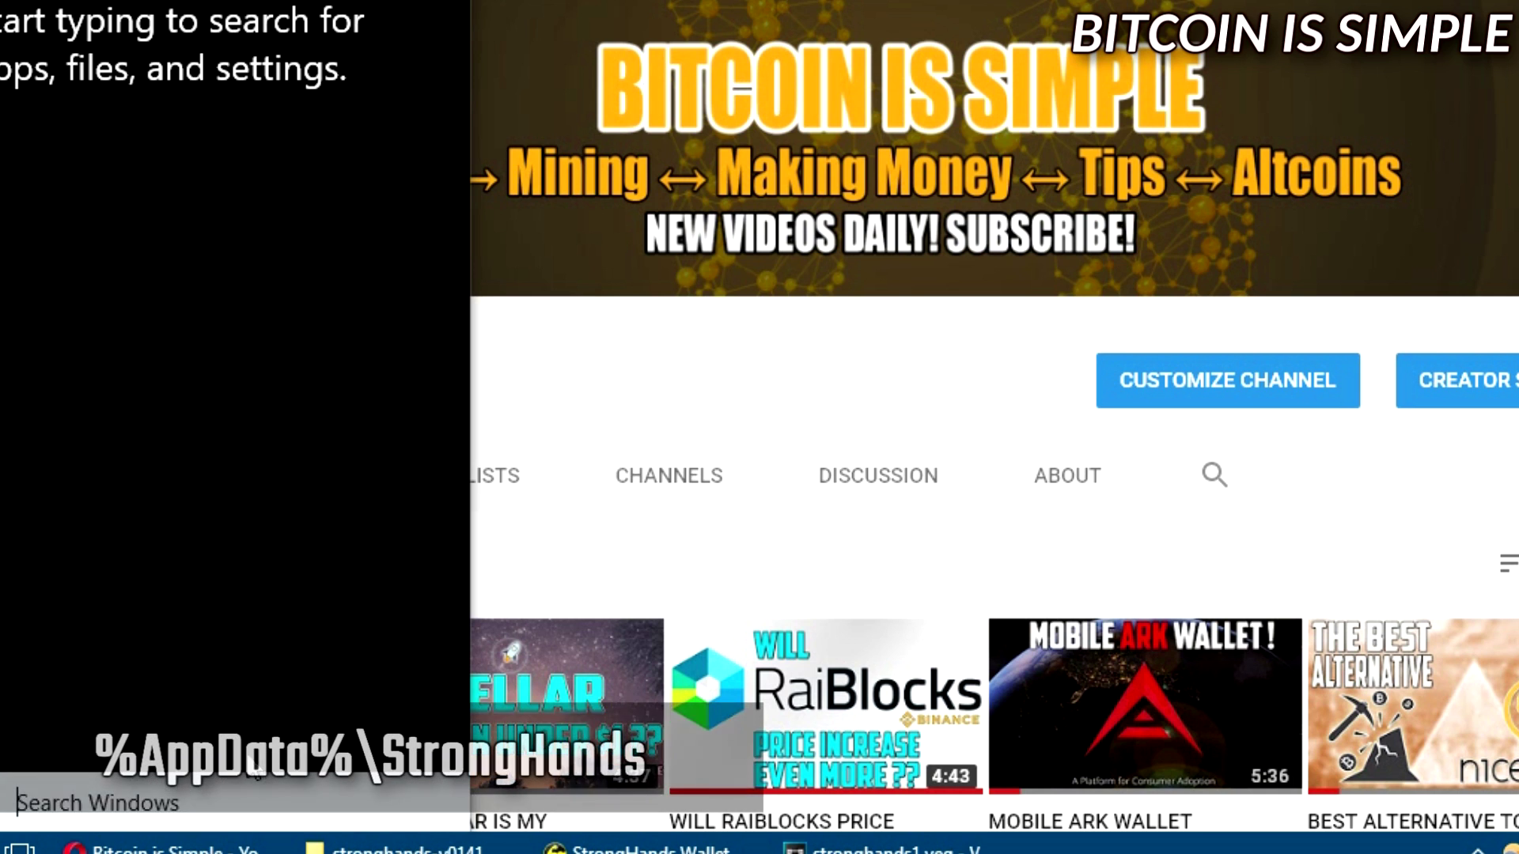
text(%ap)
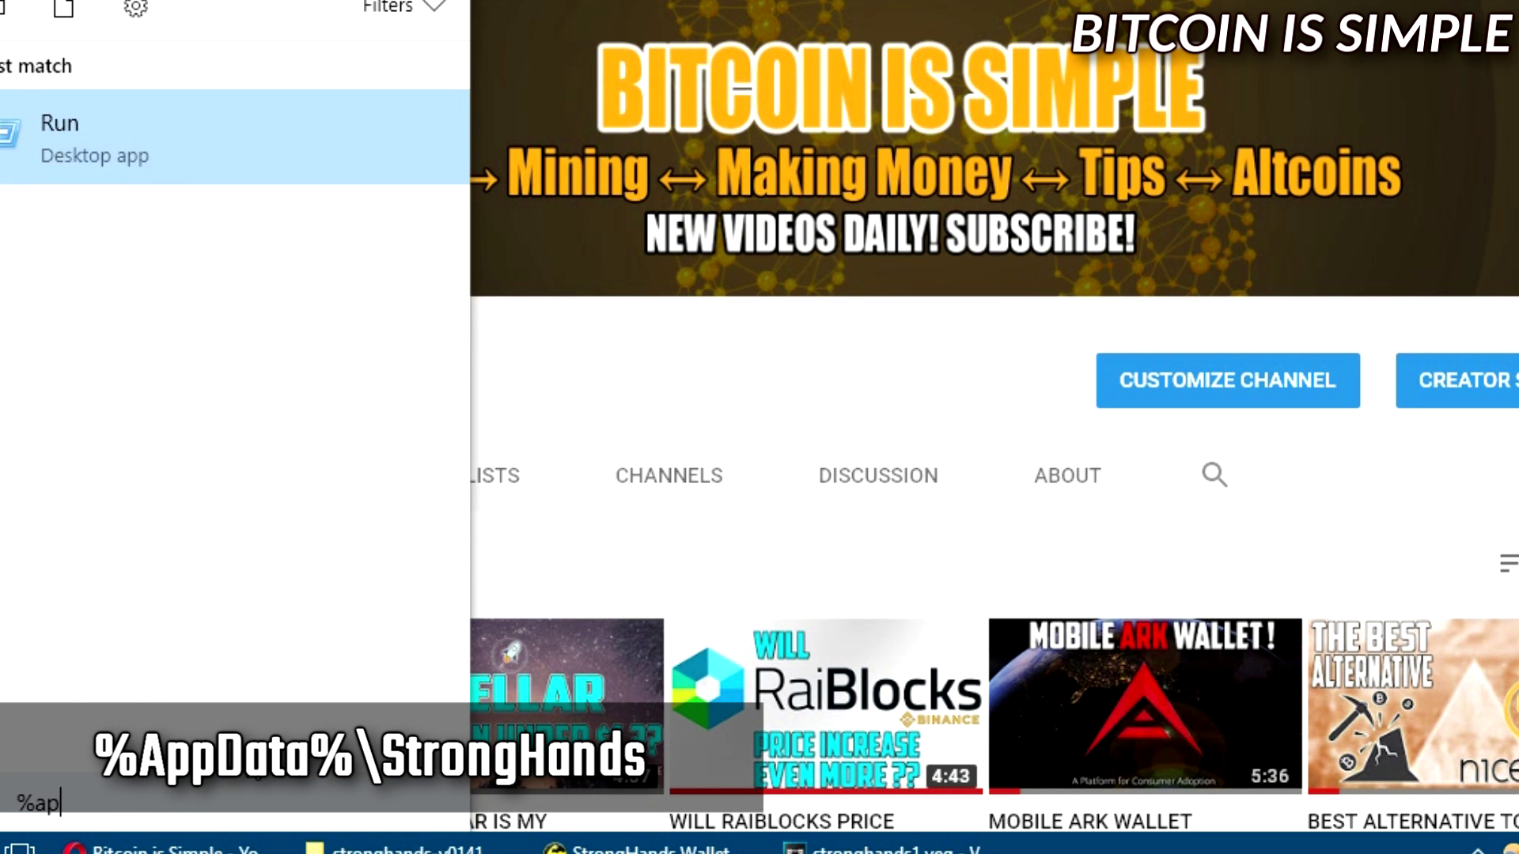
text(pdata)
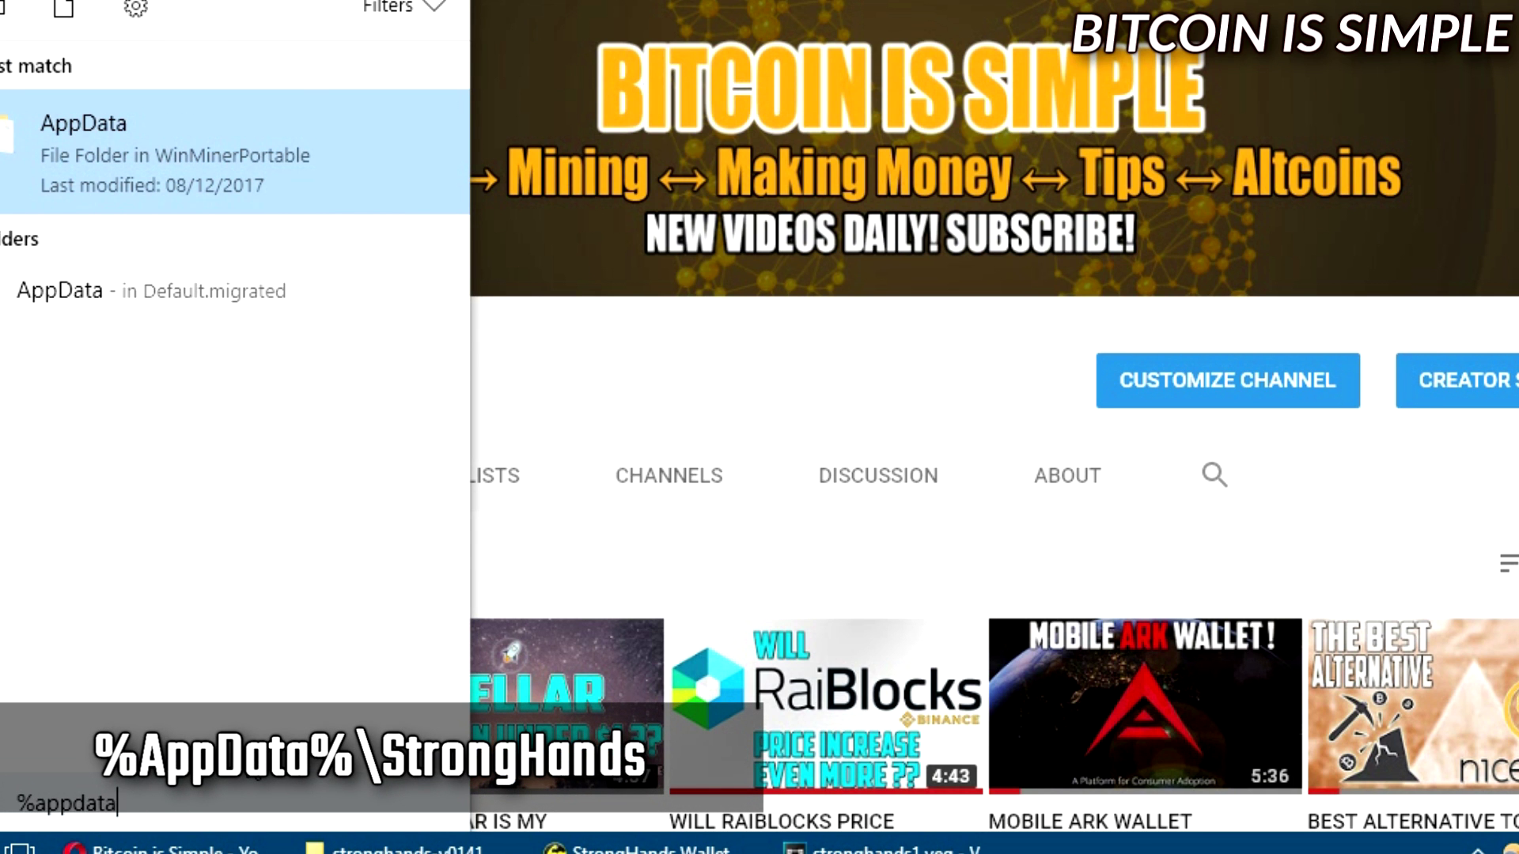
text(%\)
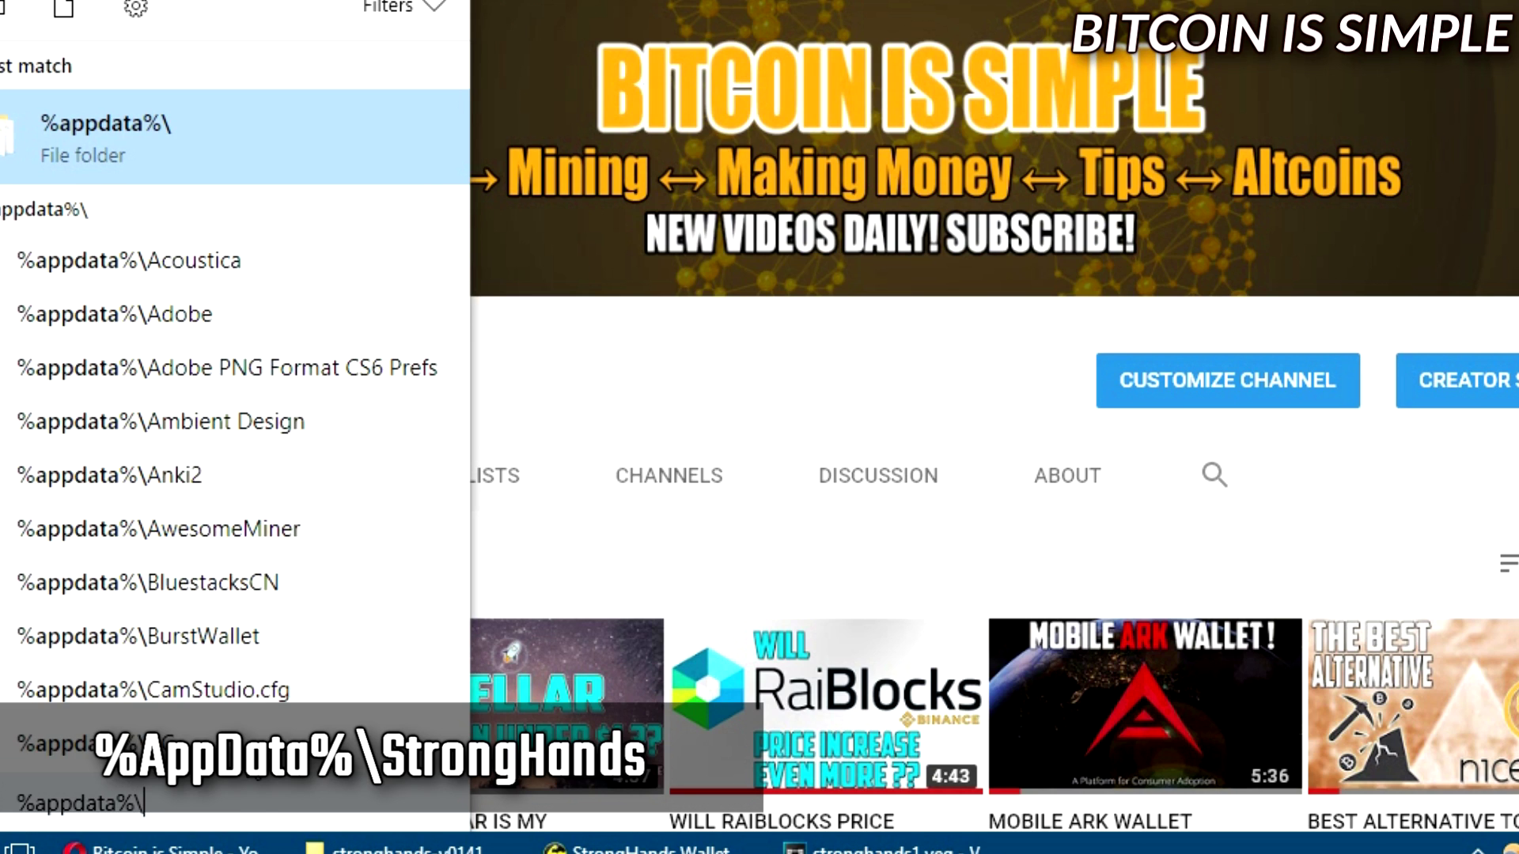
text(str)
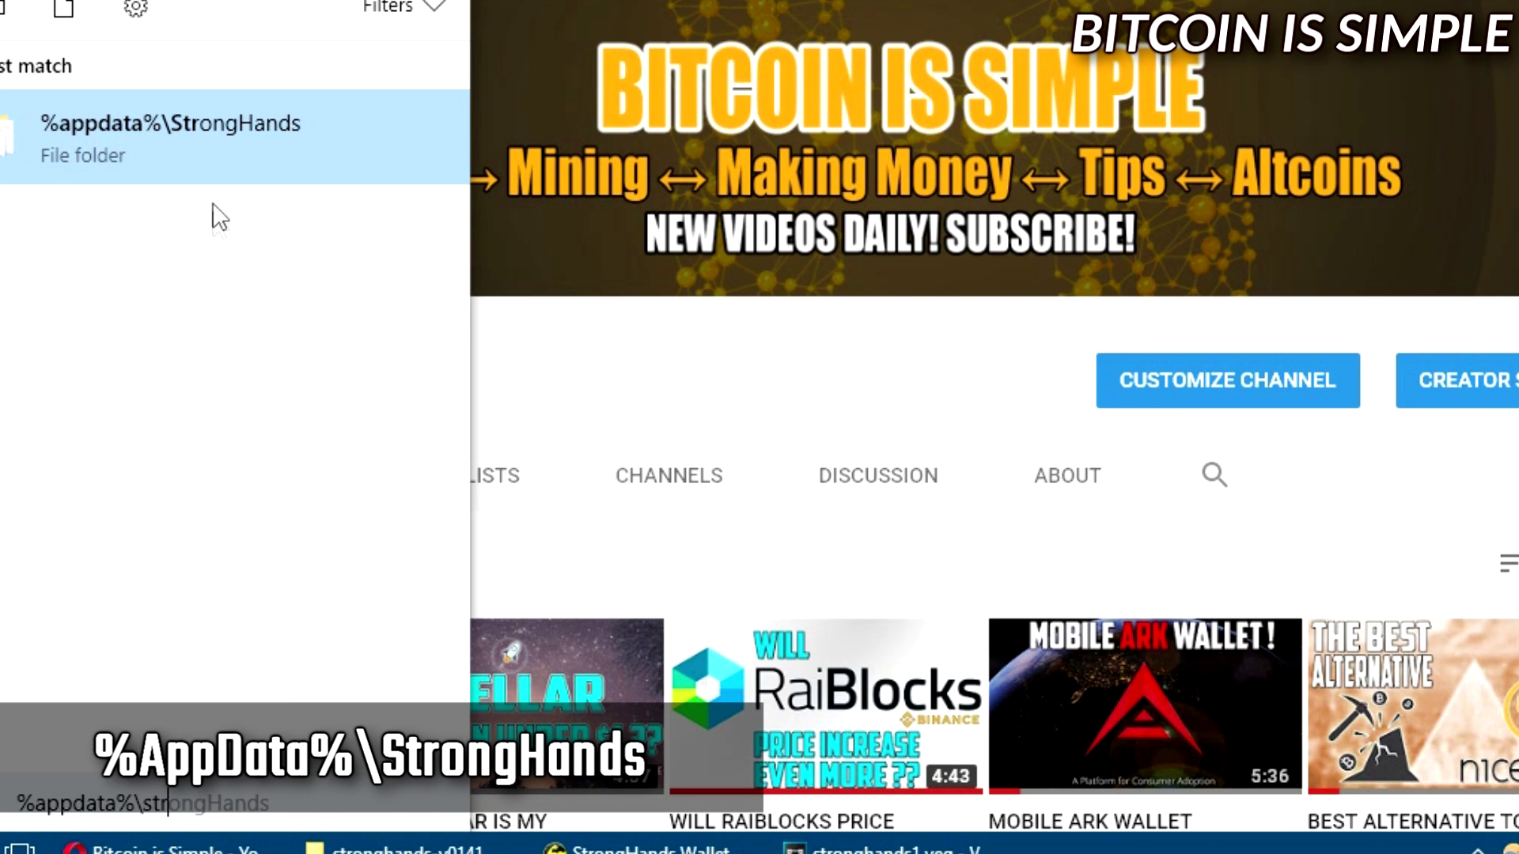
key(Return)
click(362, 582)
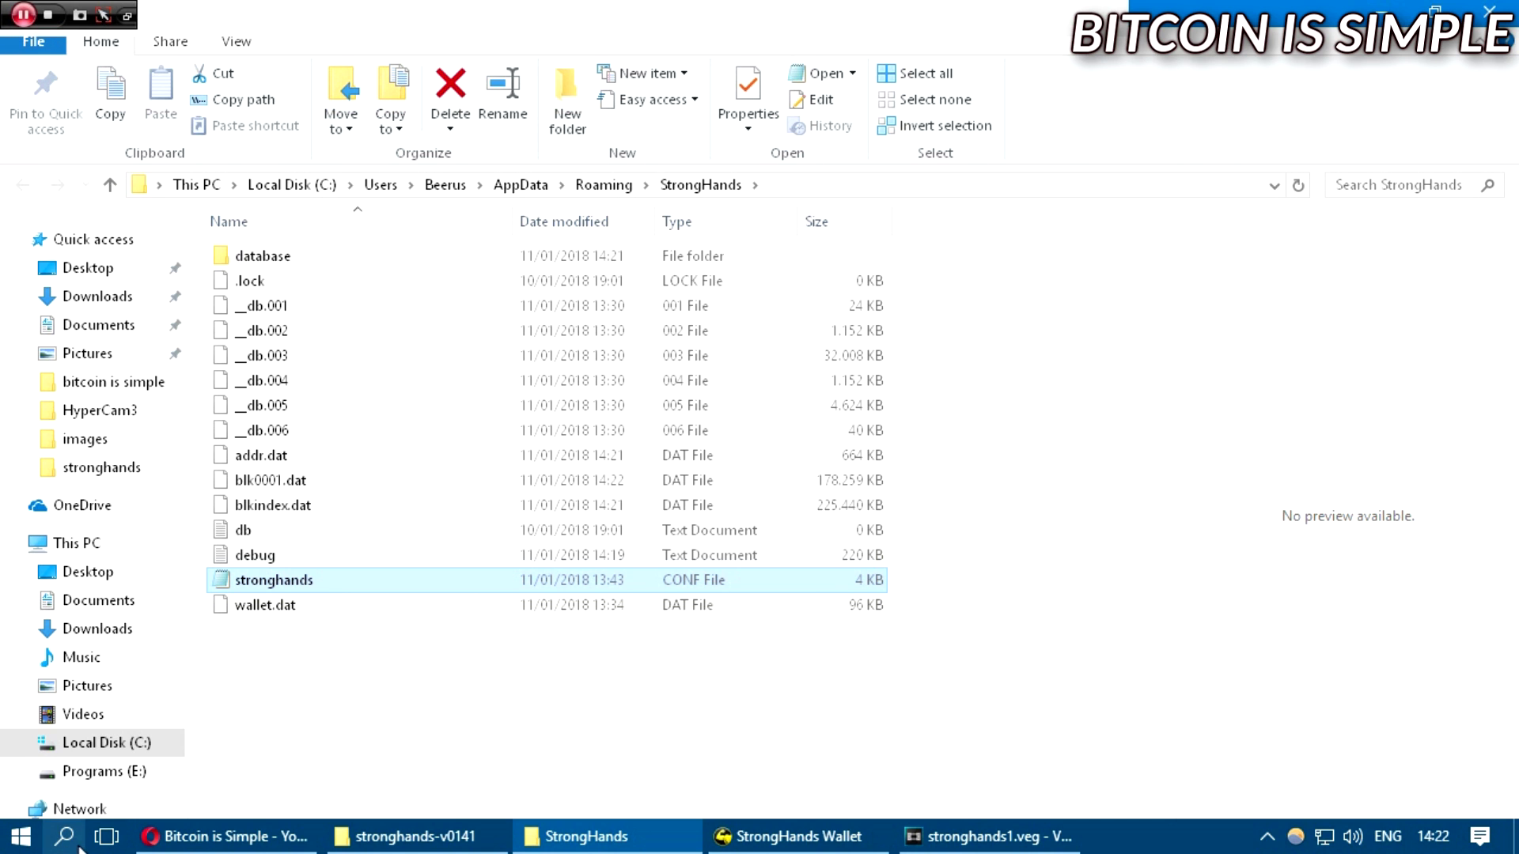
click(21, 837)
text(not)
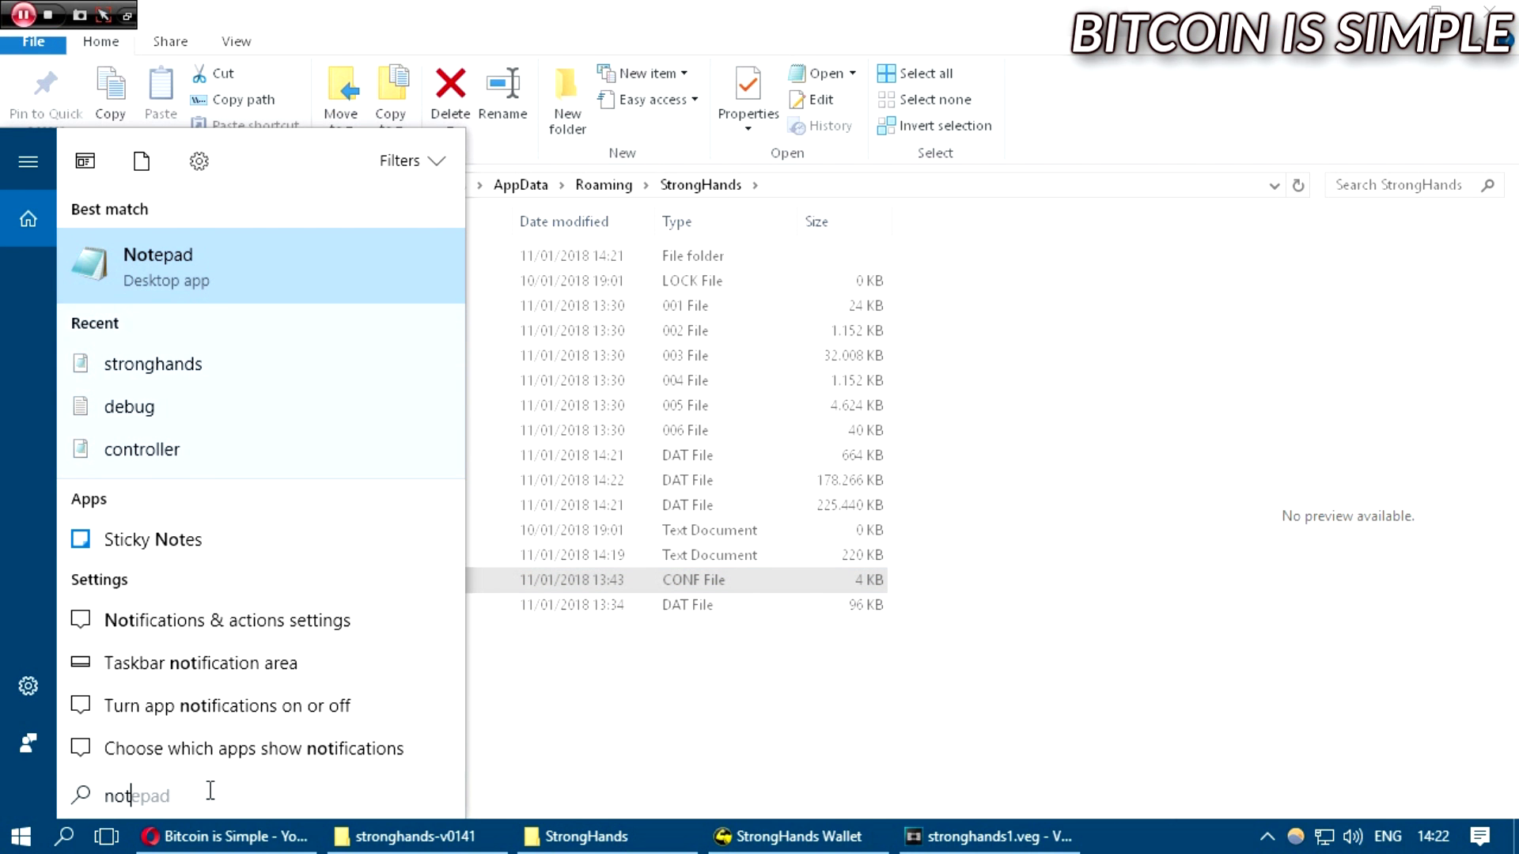
Launch a blank Notepad document and open the stronghands config file in Notepad beside it.
click(338, 258)
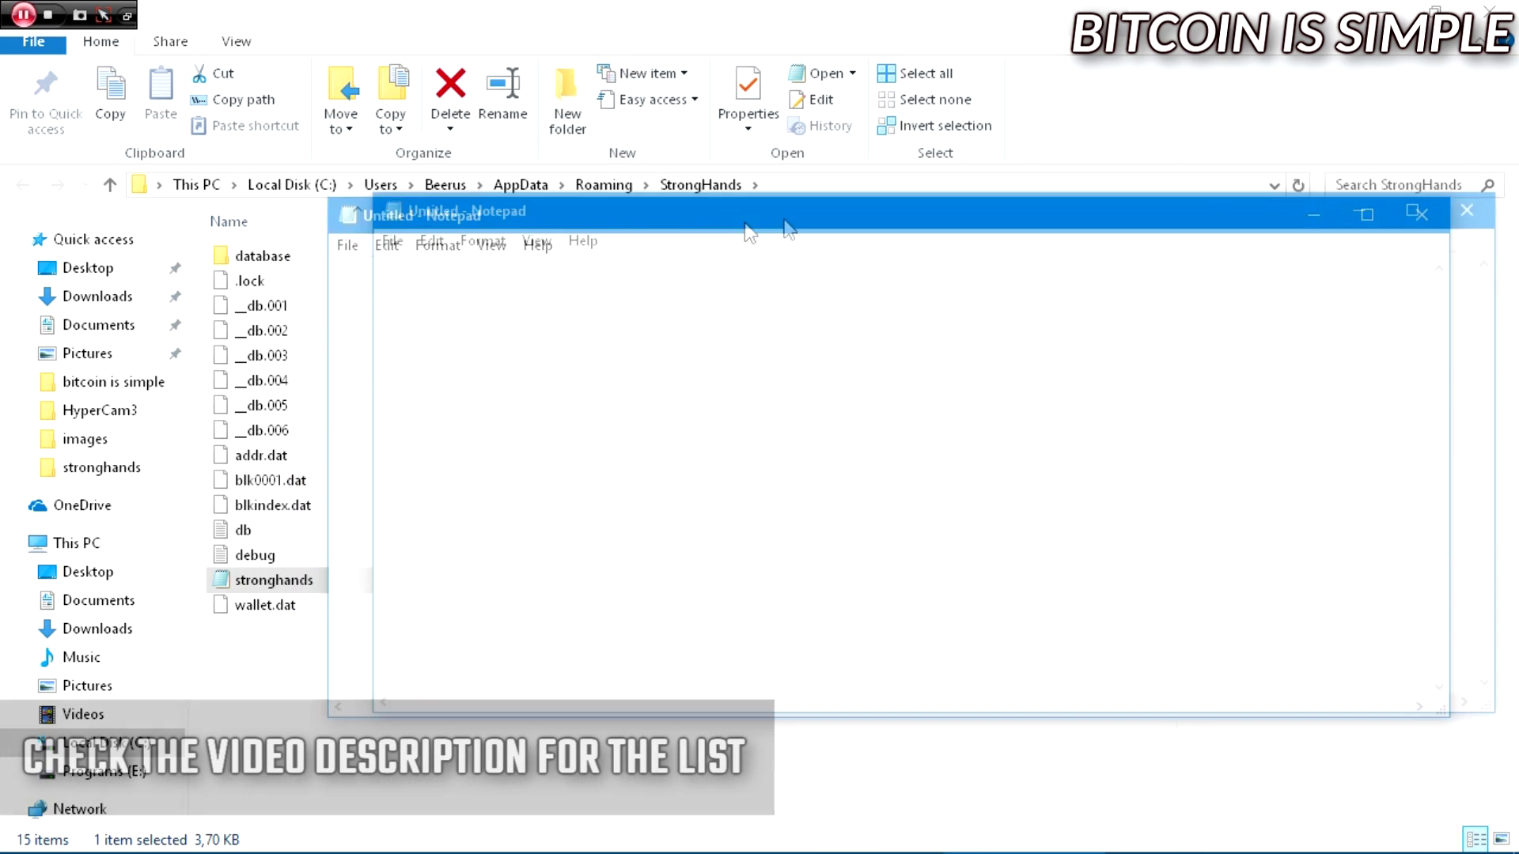
drag(691, 204, 818, 194)
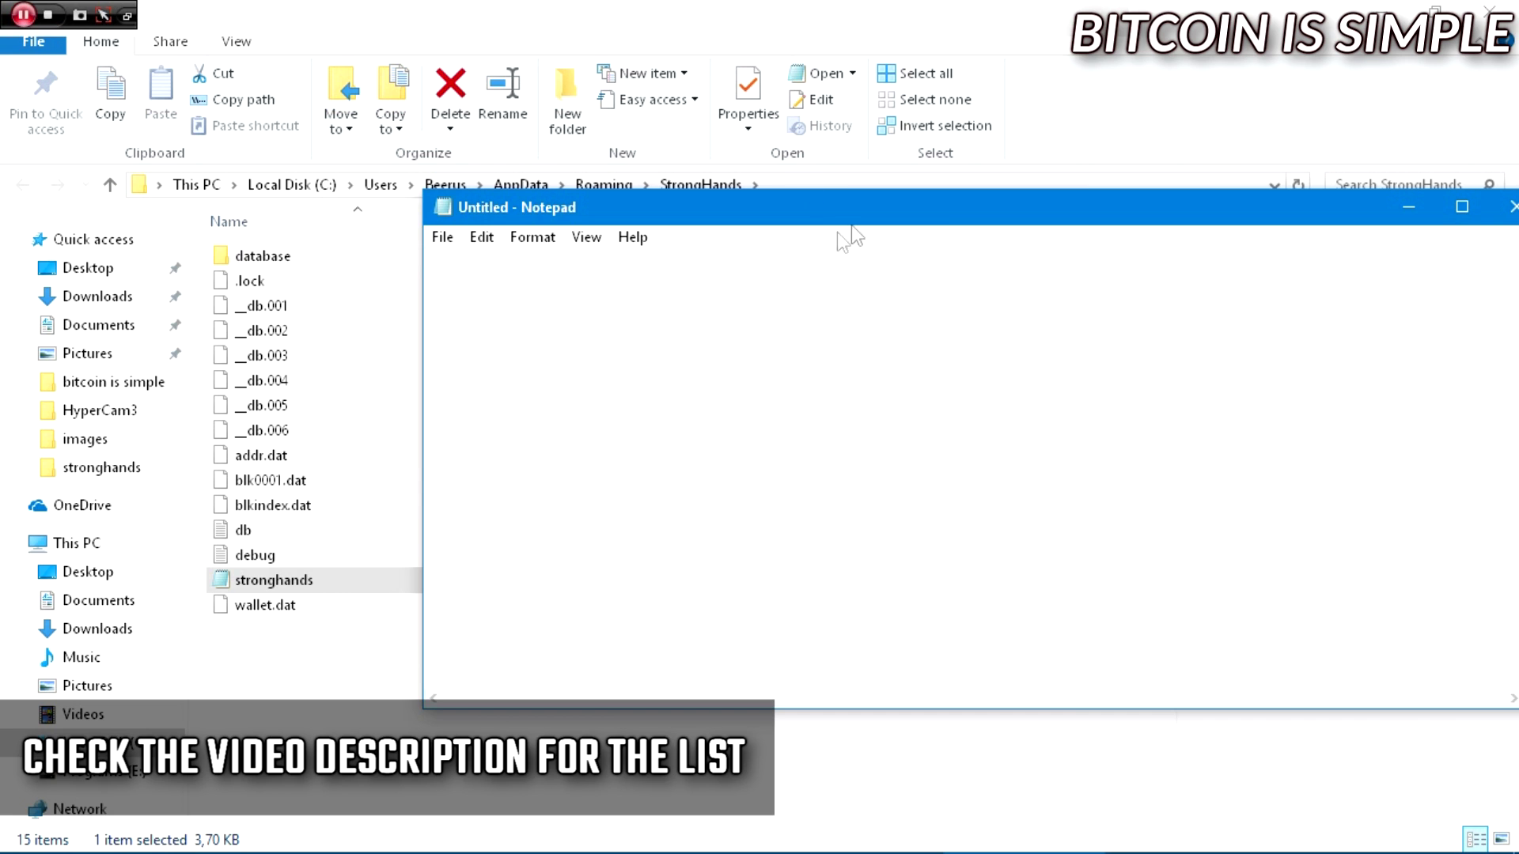
drag(1220, 212, 1141, 212)
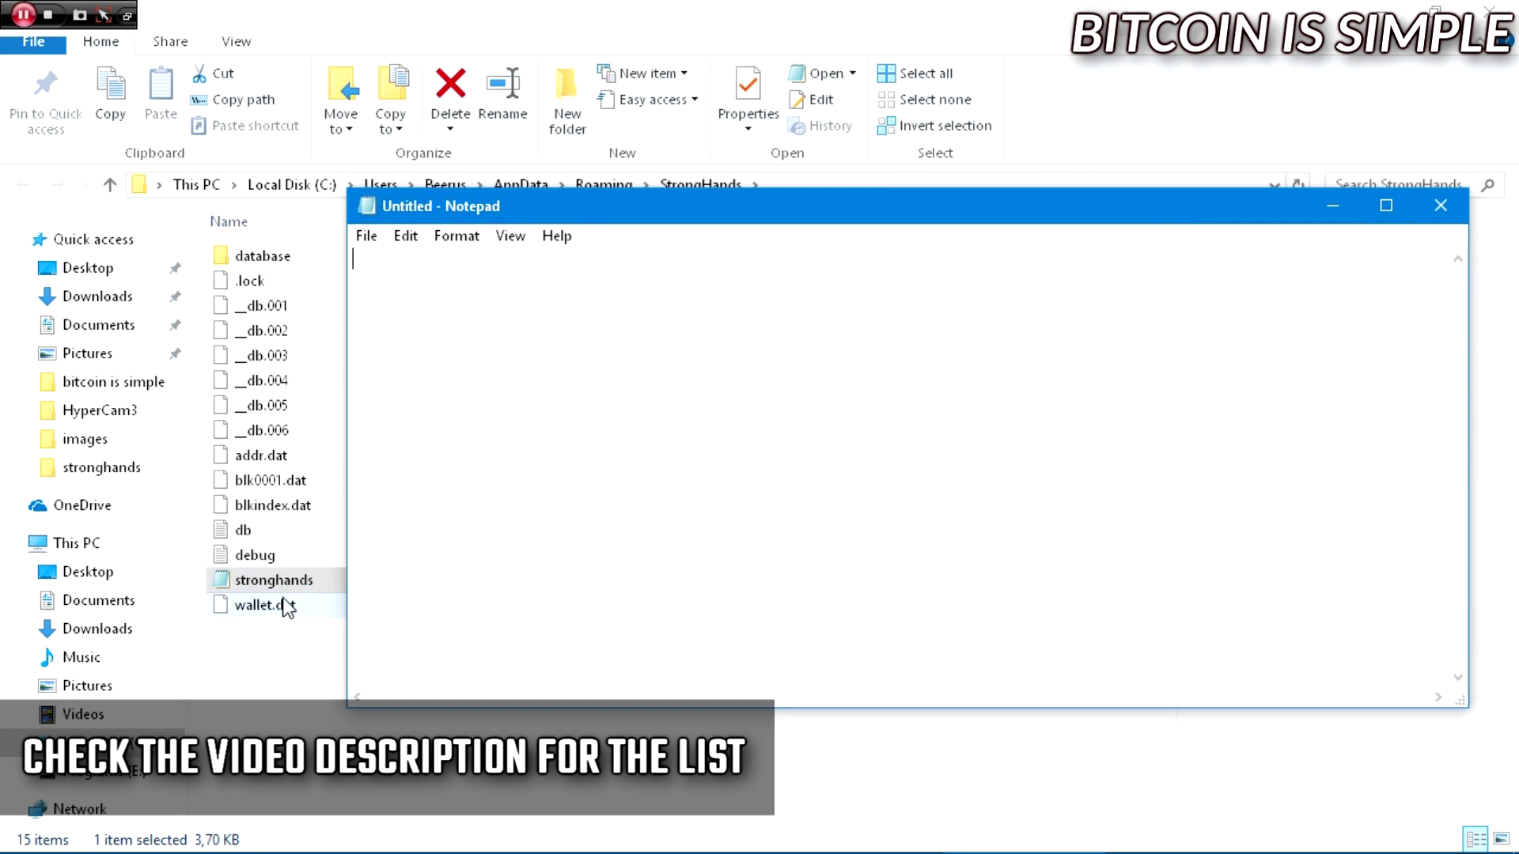
drag(275, 580, 673, 414)
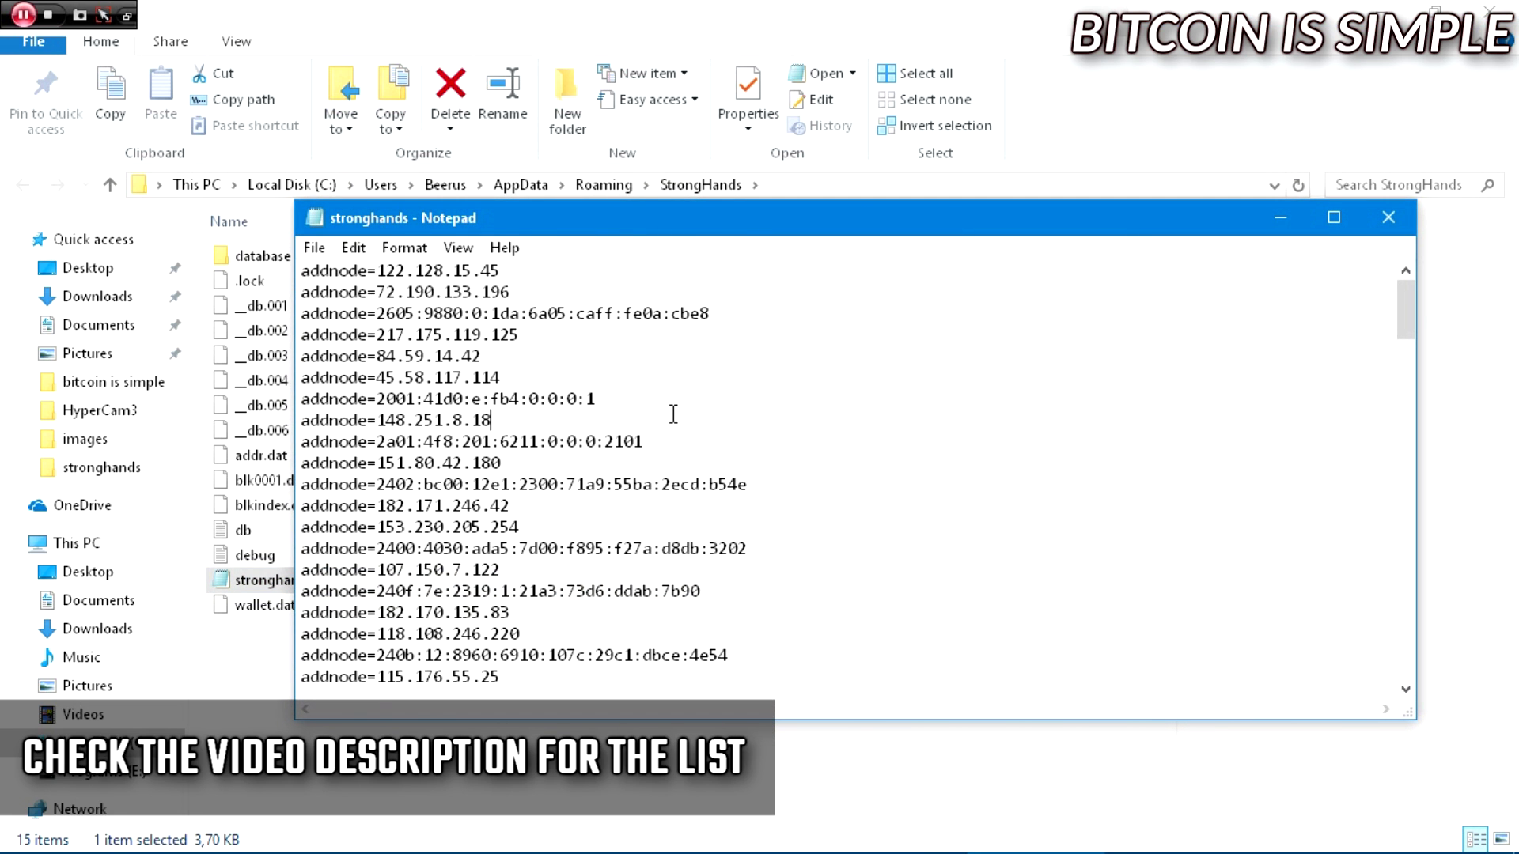
Copy all addnode lines from the stronghands file and paste them into the Untitled document.
key(ctrl+a)
key(ctrl+c)
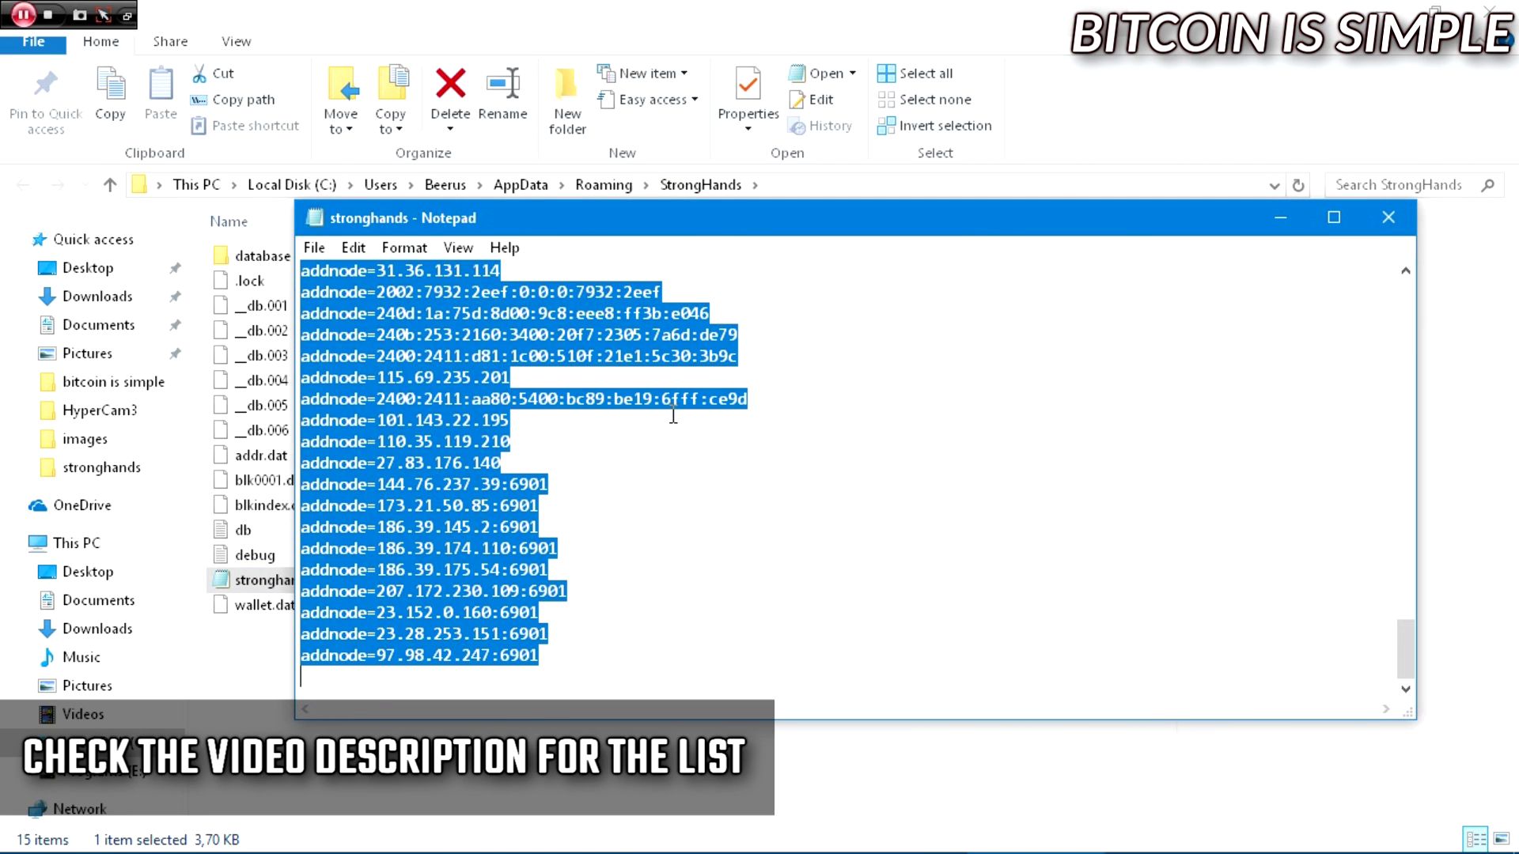
click(1281, 221)
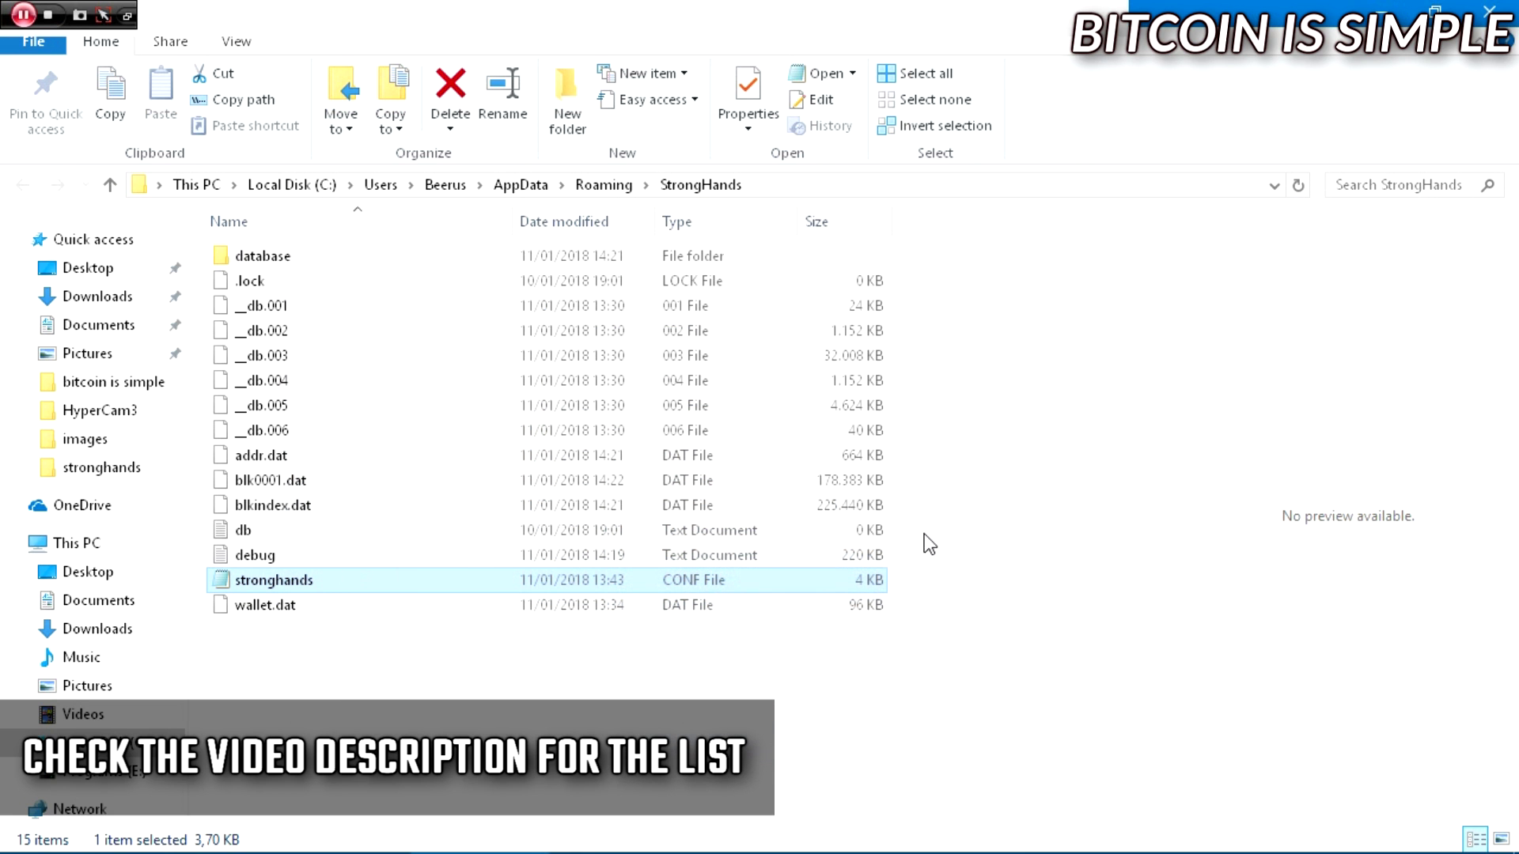
click(1045, 837)
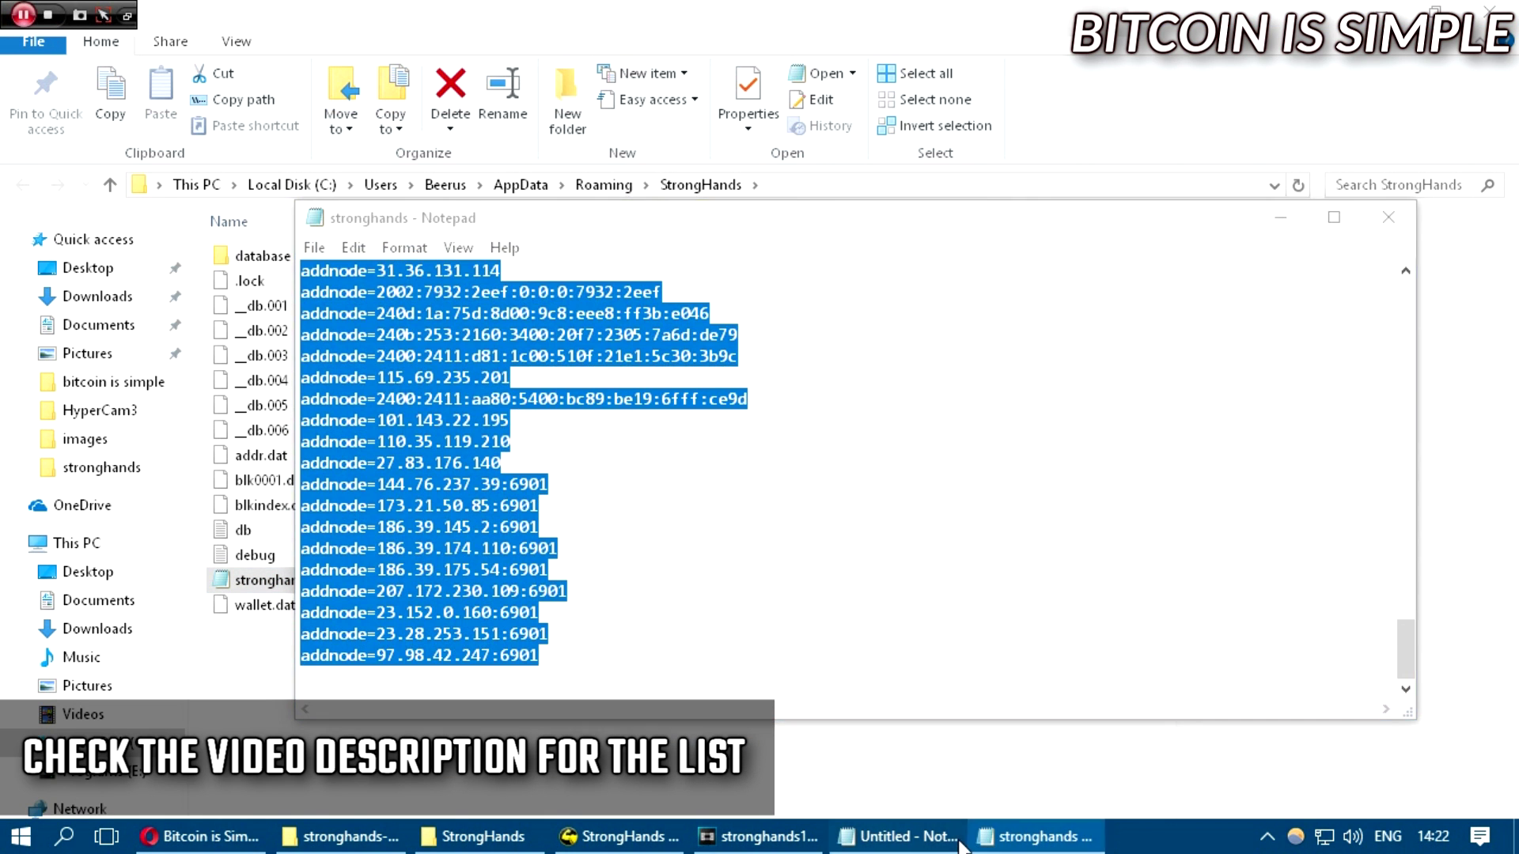
click(908, 836)
key(ctrl+v)
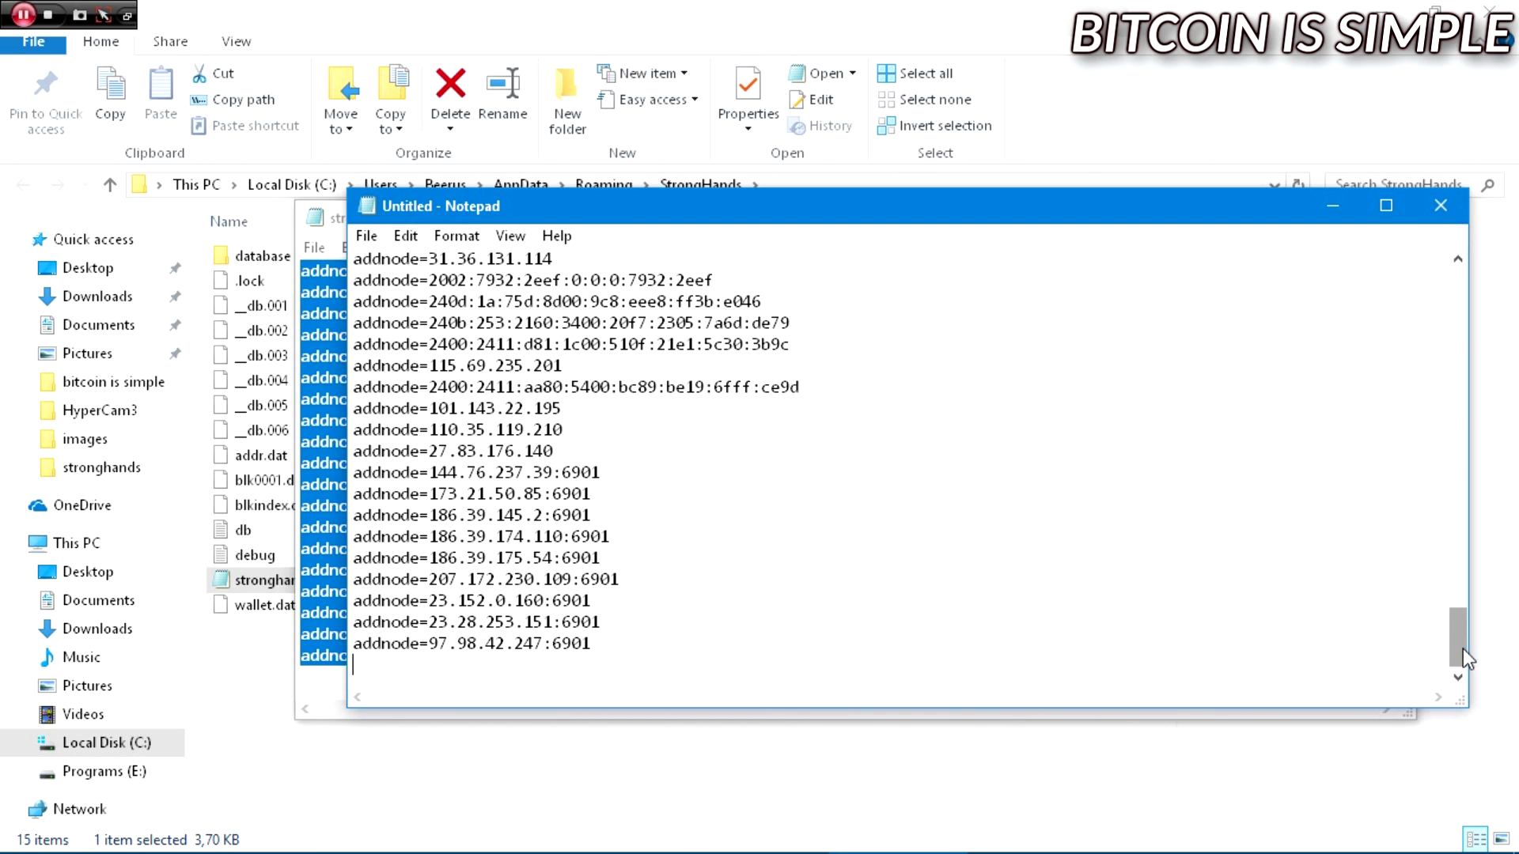
drag(1465, 659, 1454, 282)
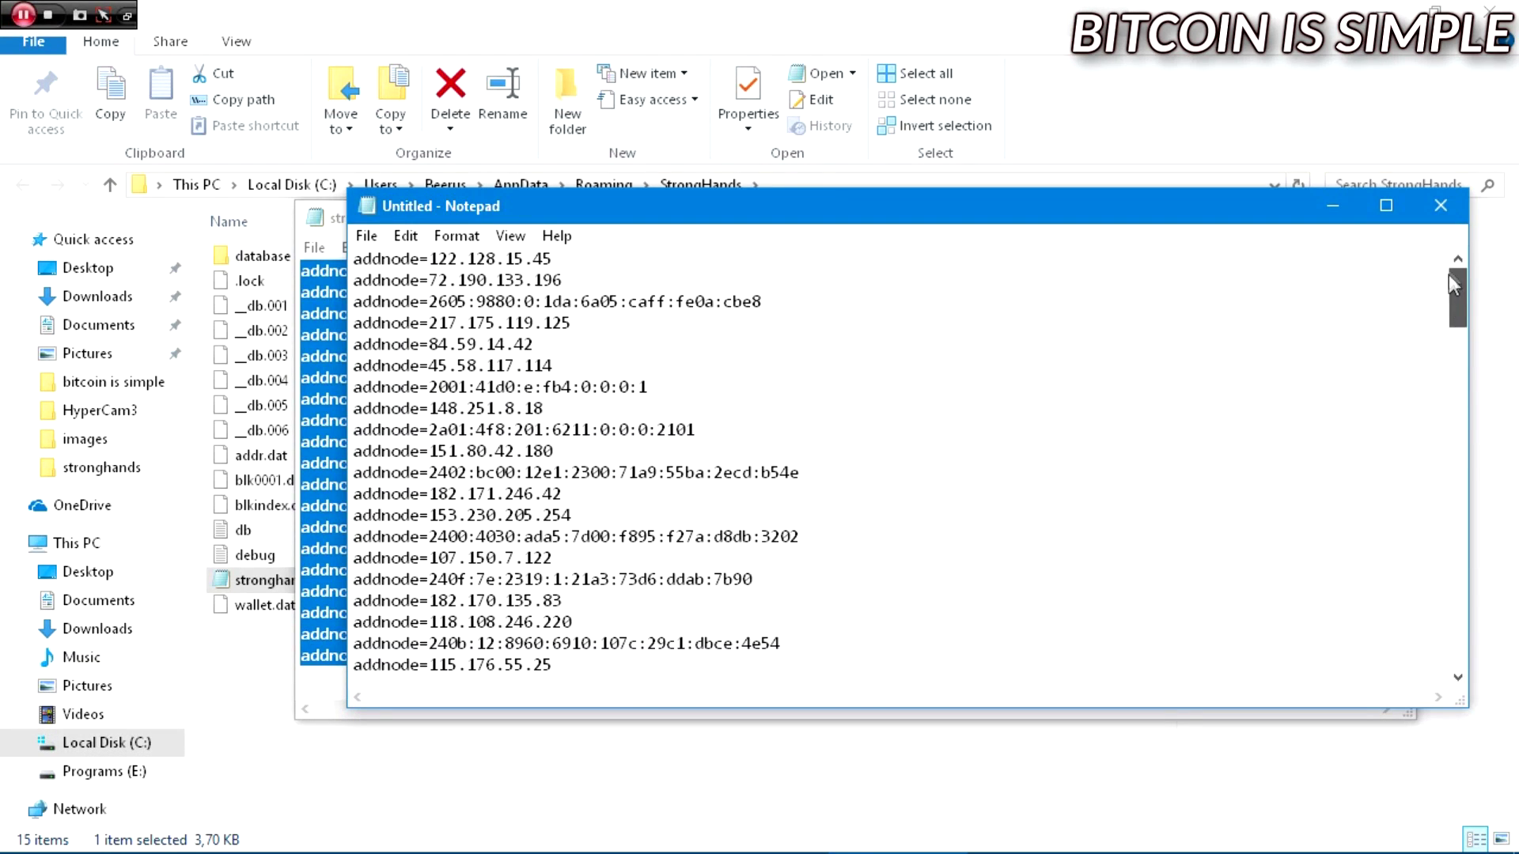
drag(1210, 211, 1217, 187)
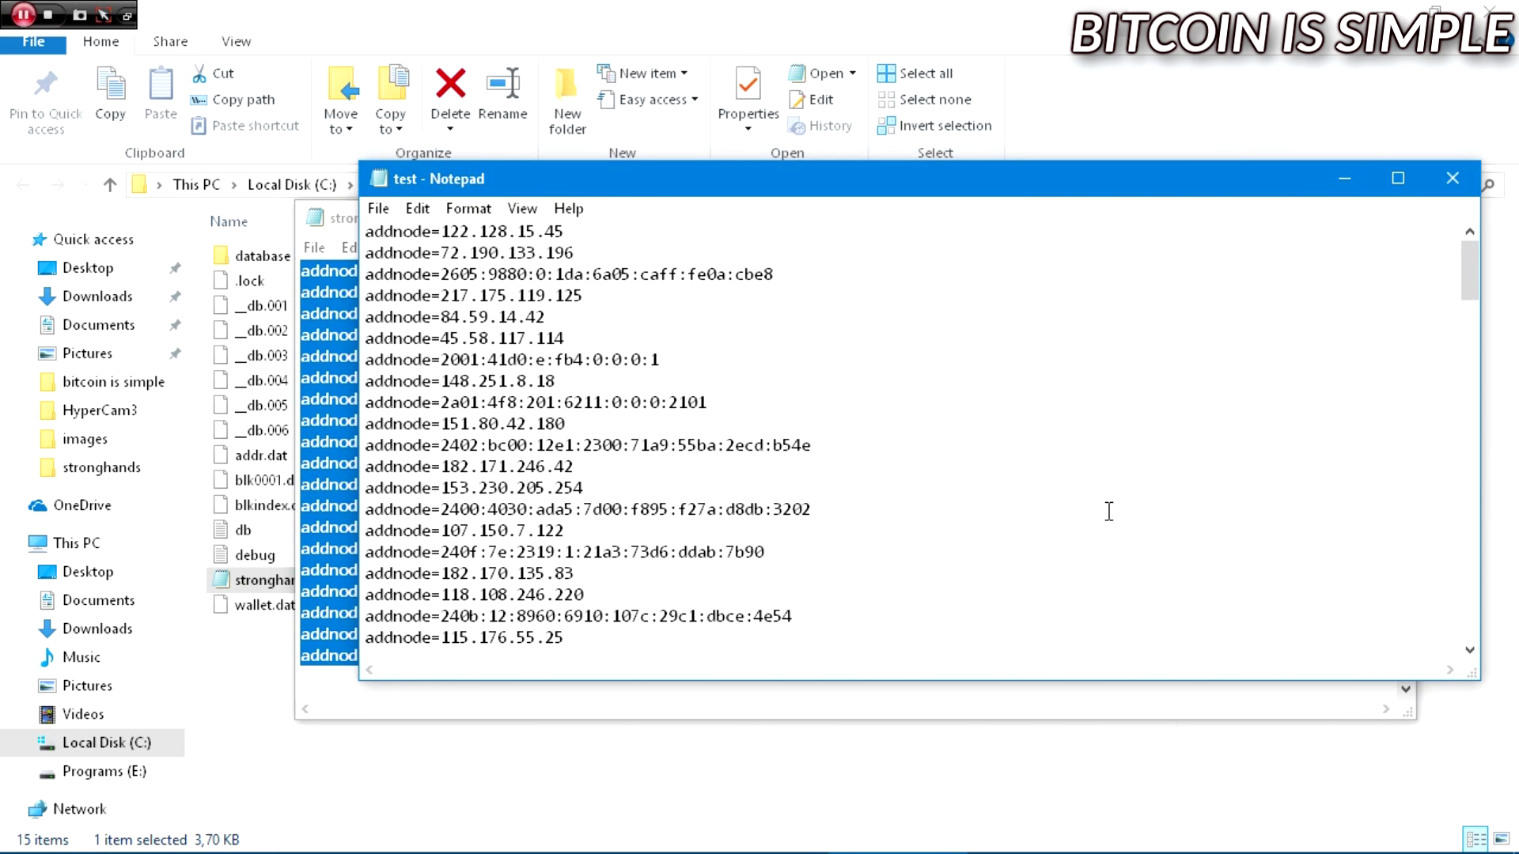
drag(643, 186, 669, 193)
click(404, 213)
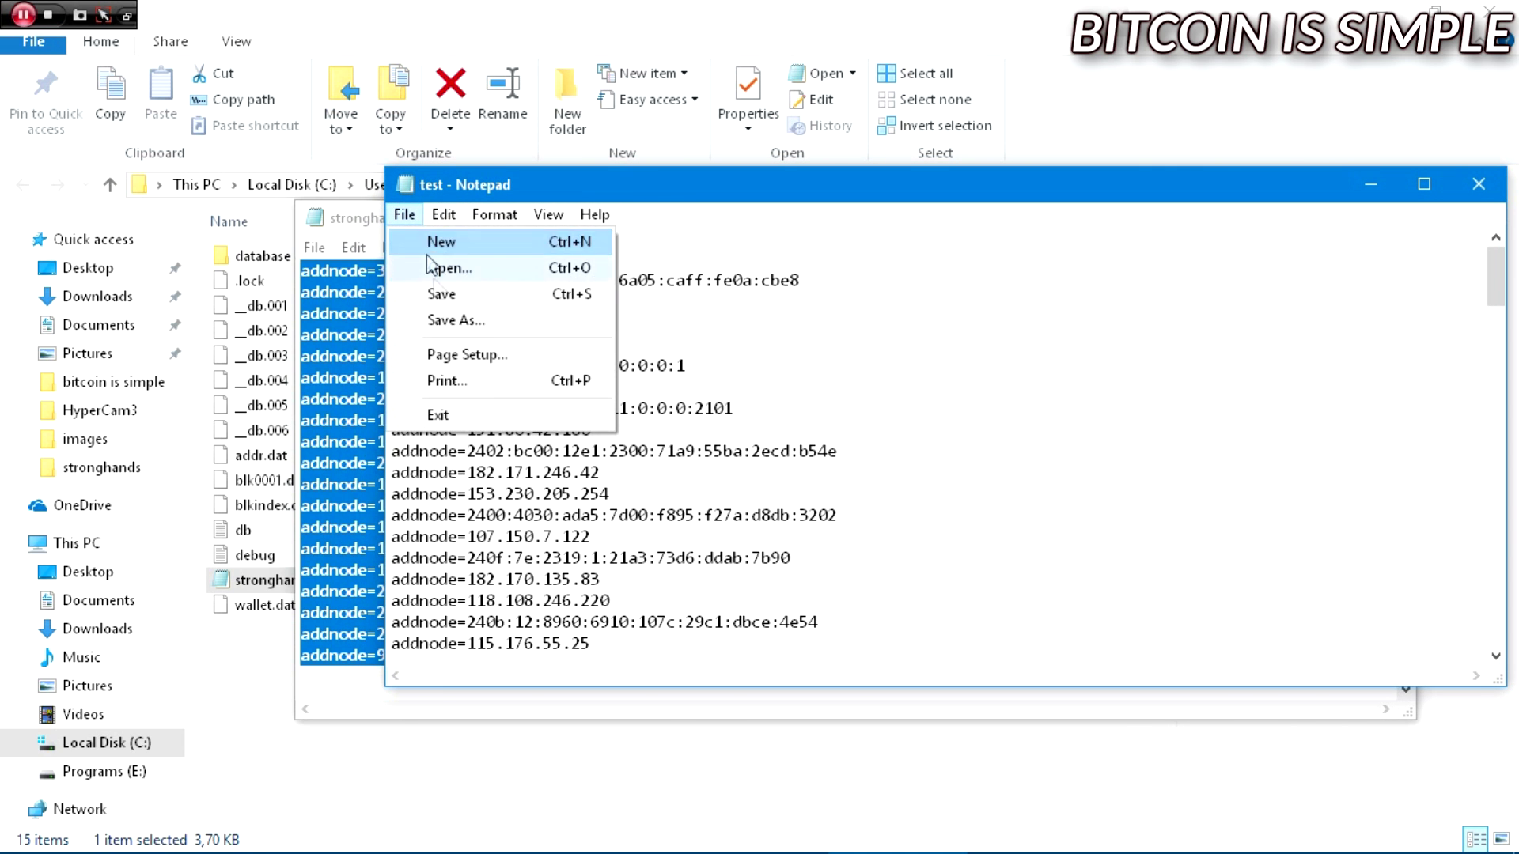
click(474, 322)
drag(723, 257, 851, 235)
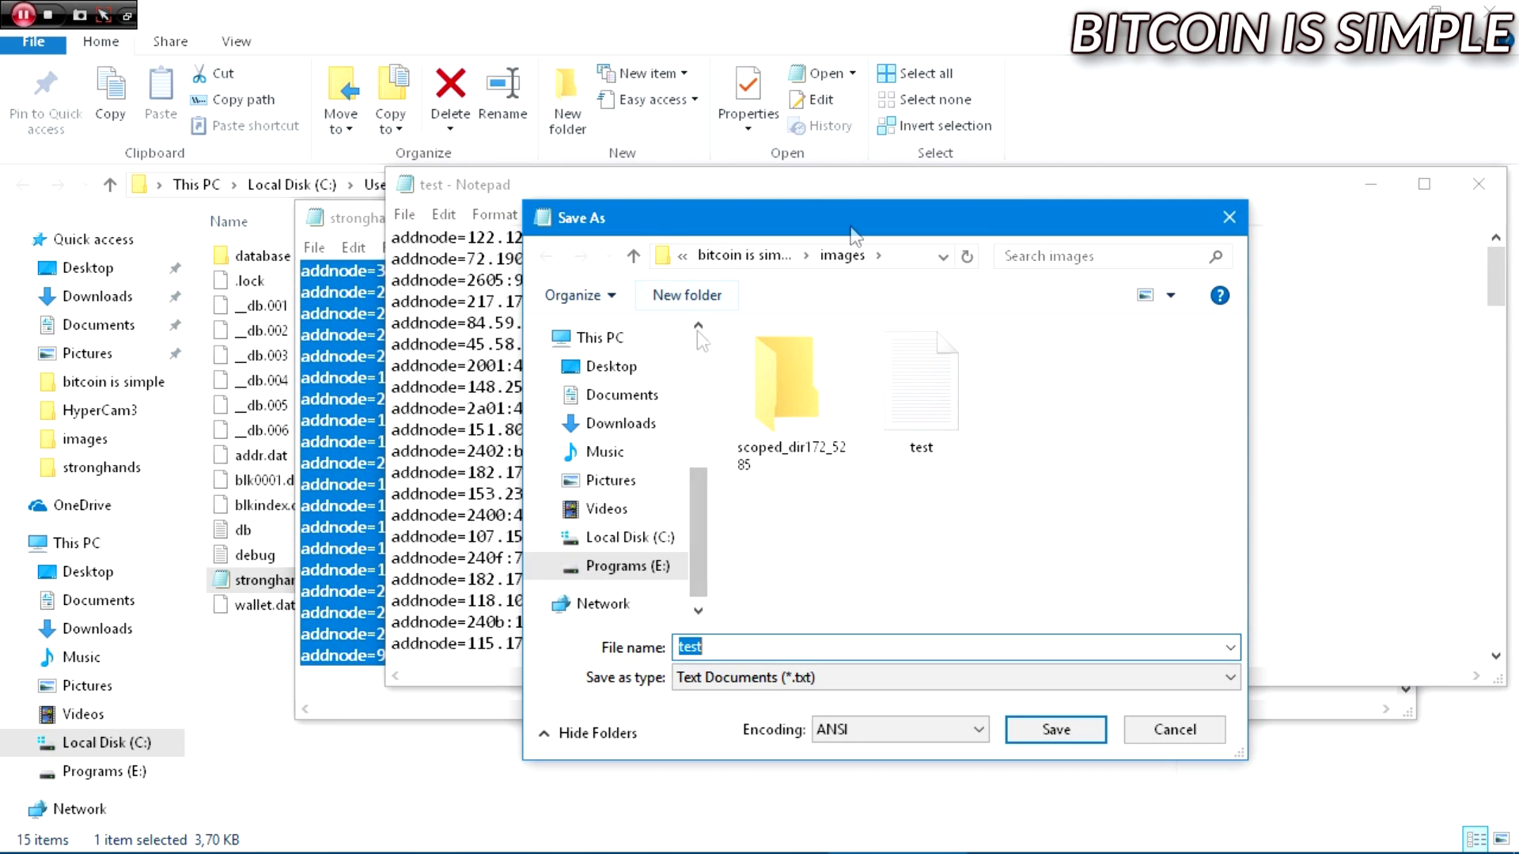
scroll(697, 558, up, 1)
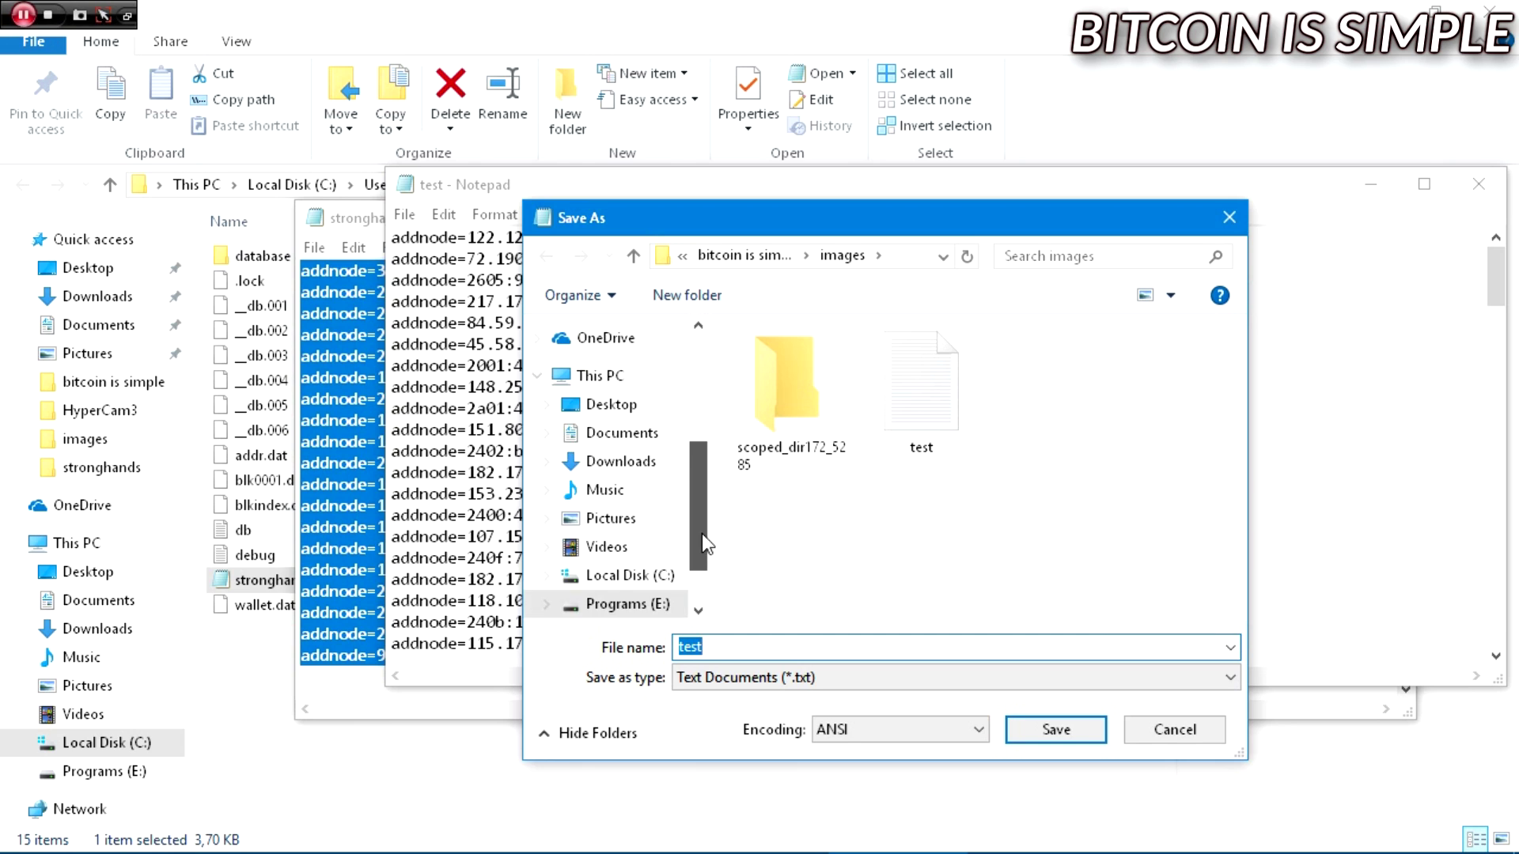
scroll(696, 559, down, 2)
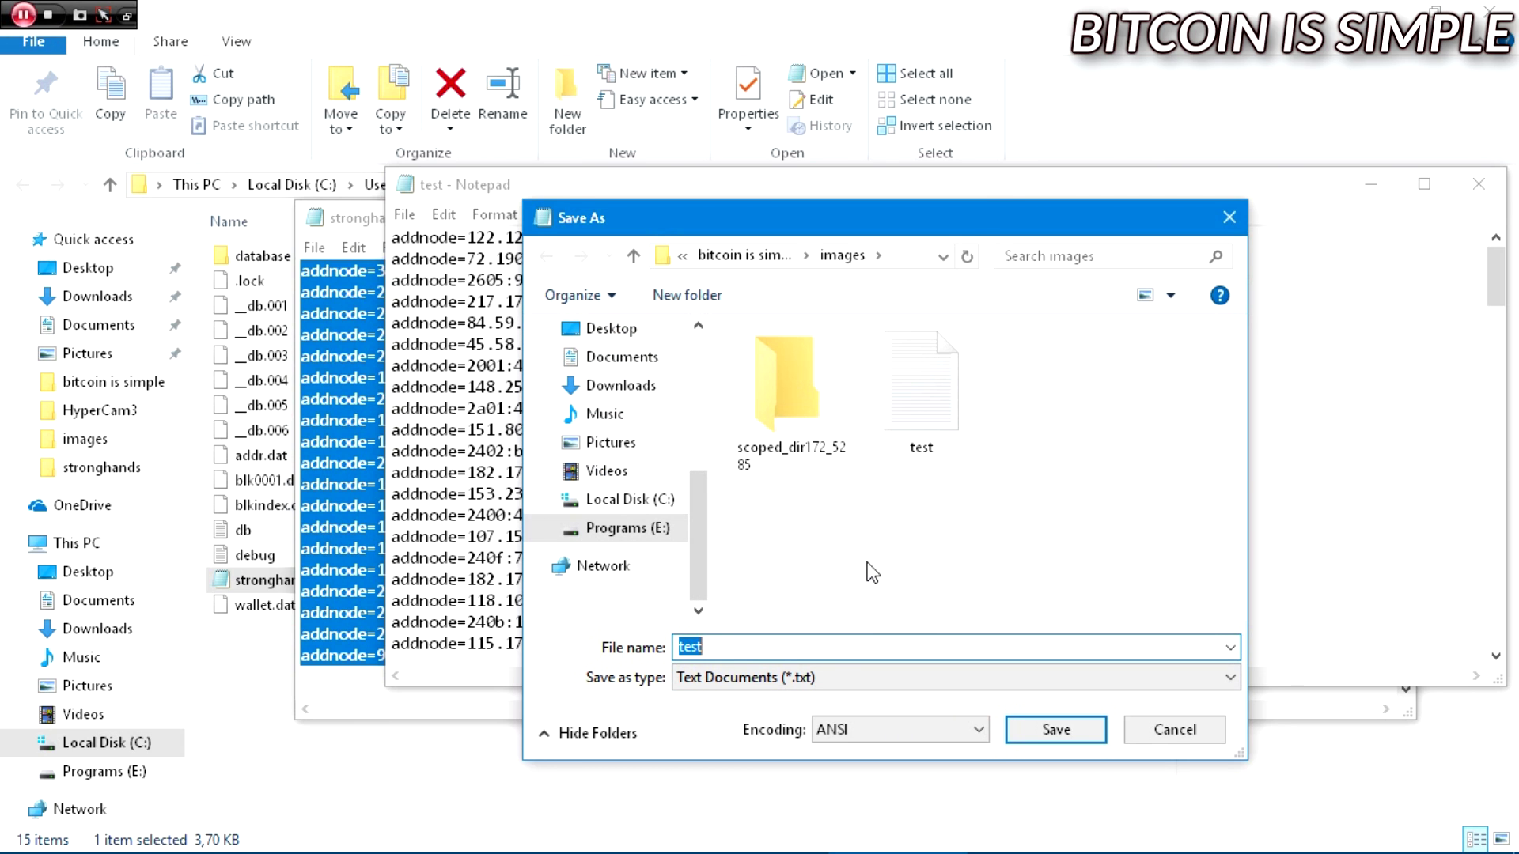
text(stronghands)
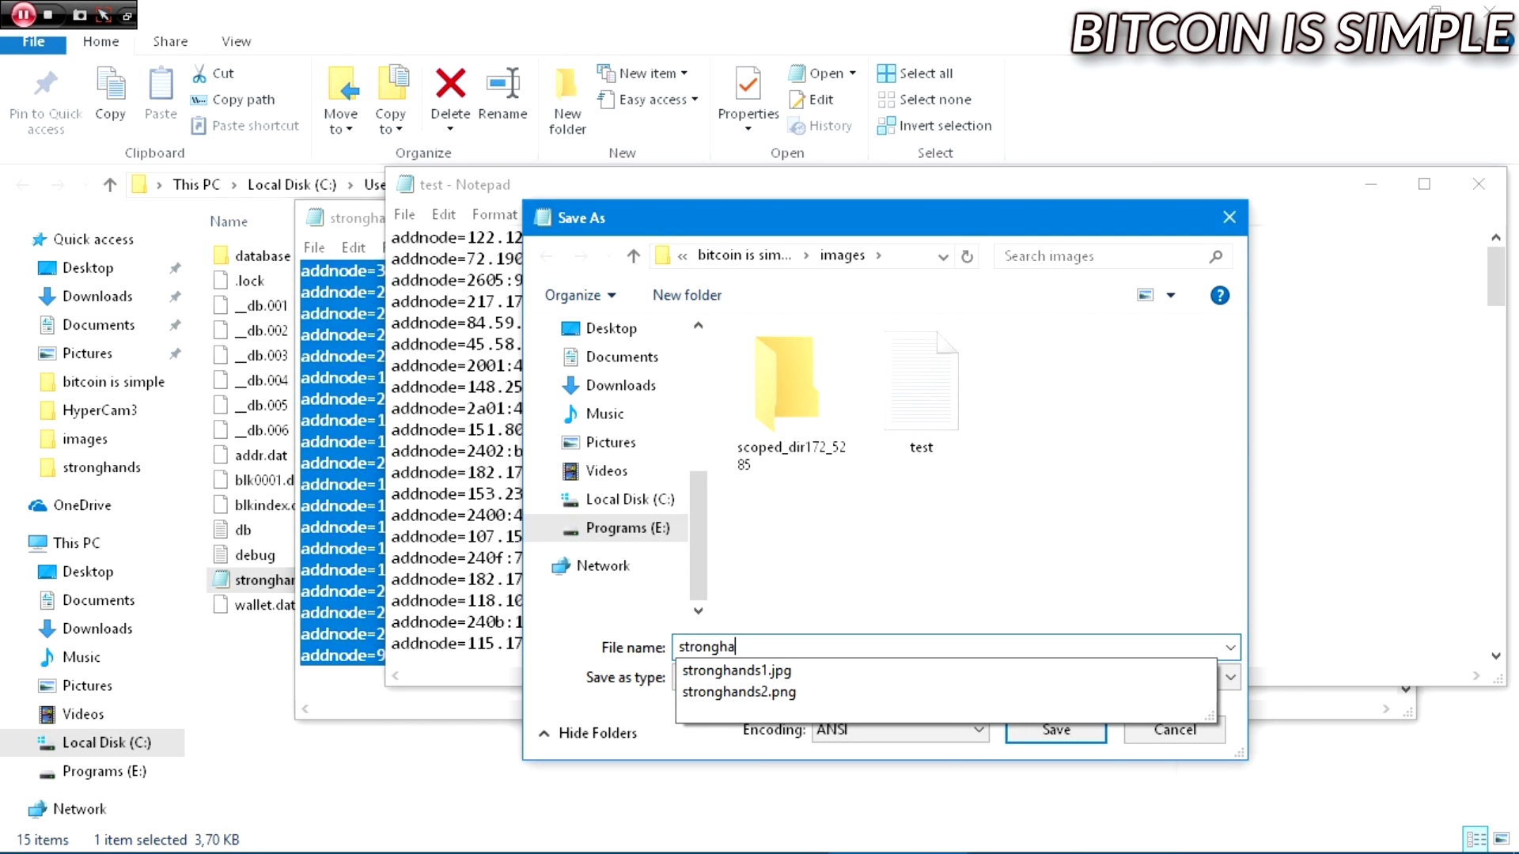
click(1193, 503)
click(950, 678)
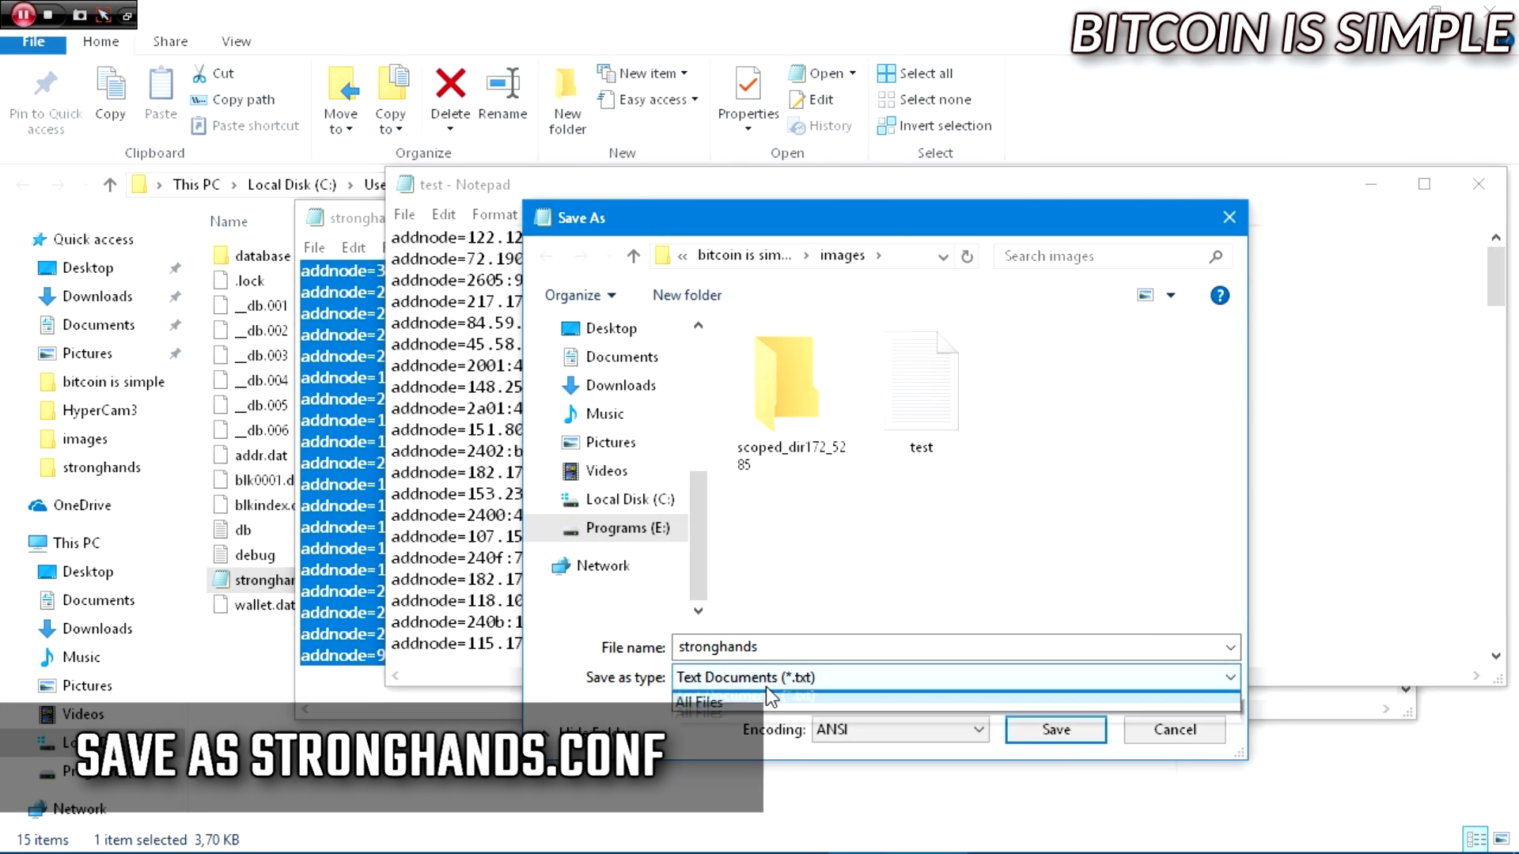
click(703, 723)
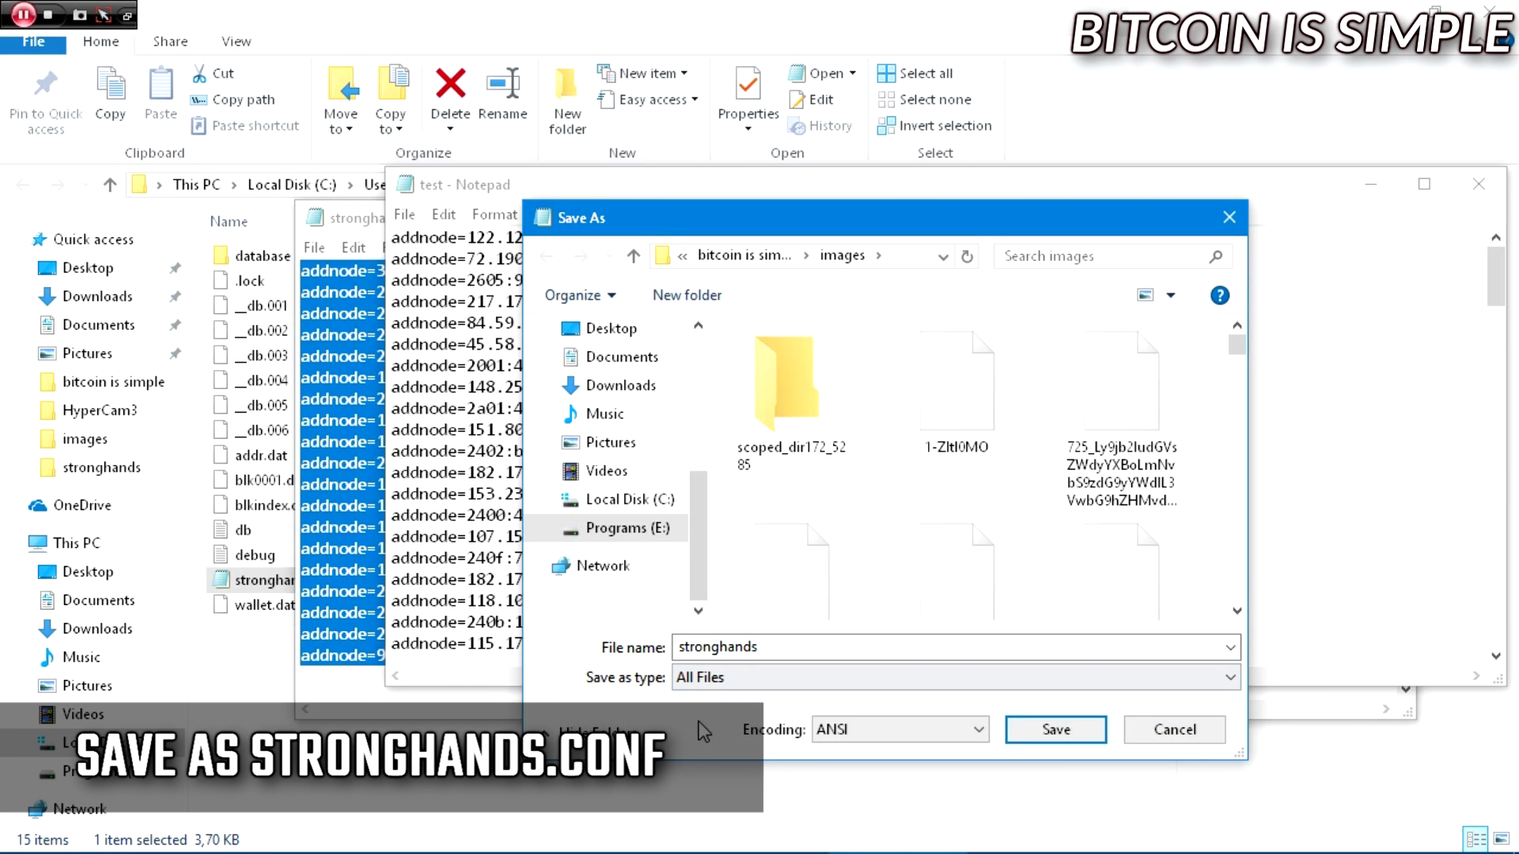
double_click(811, 650)
text(.conf)
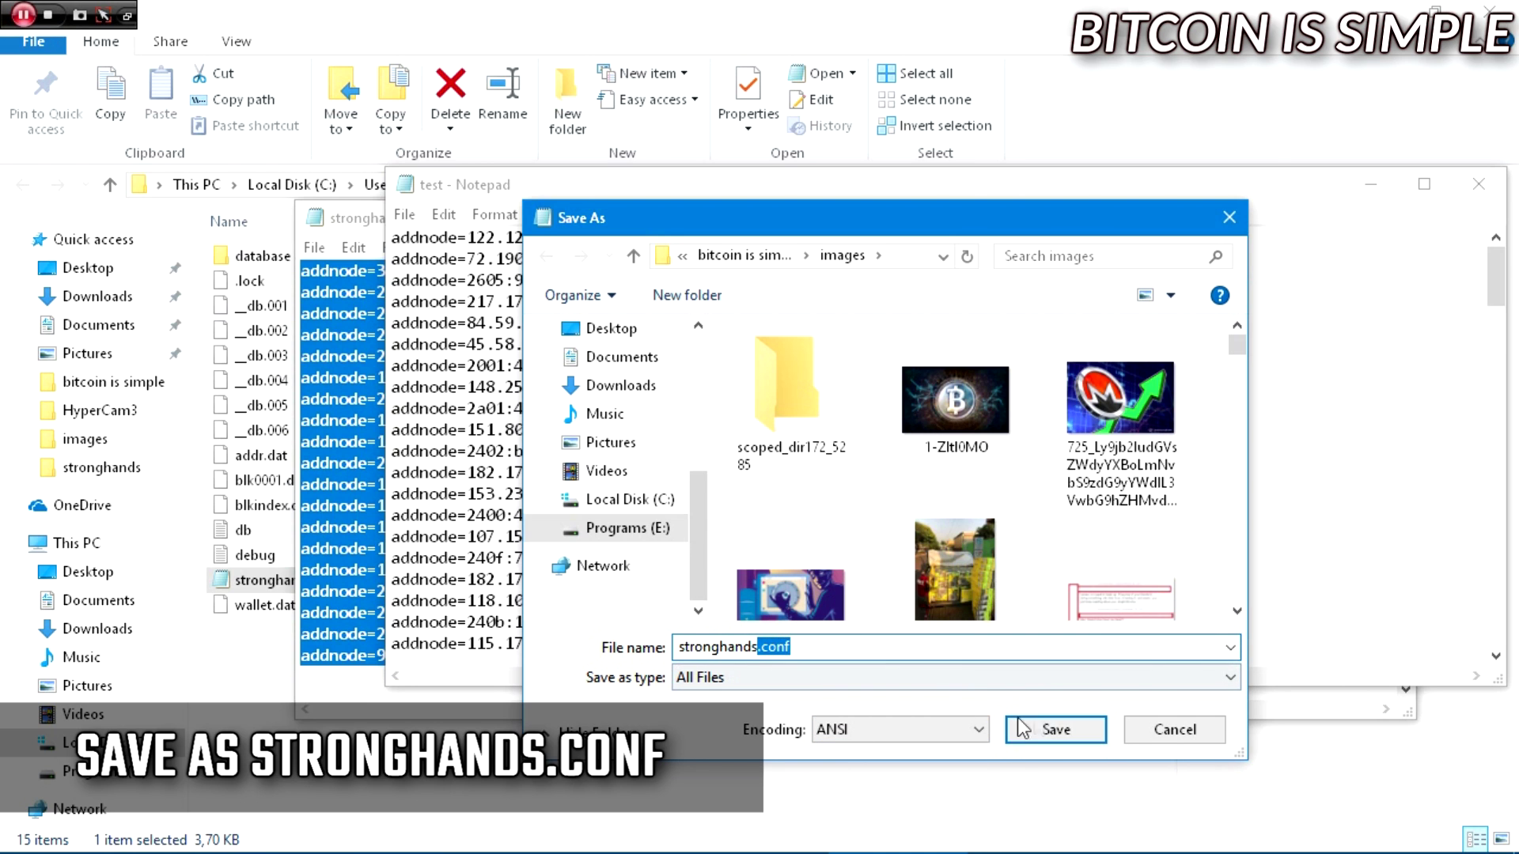
scroll(664, 475, up, 3)
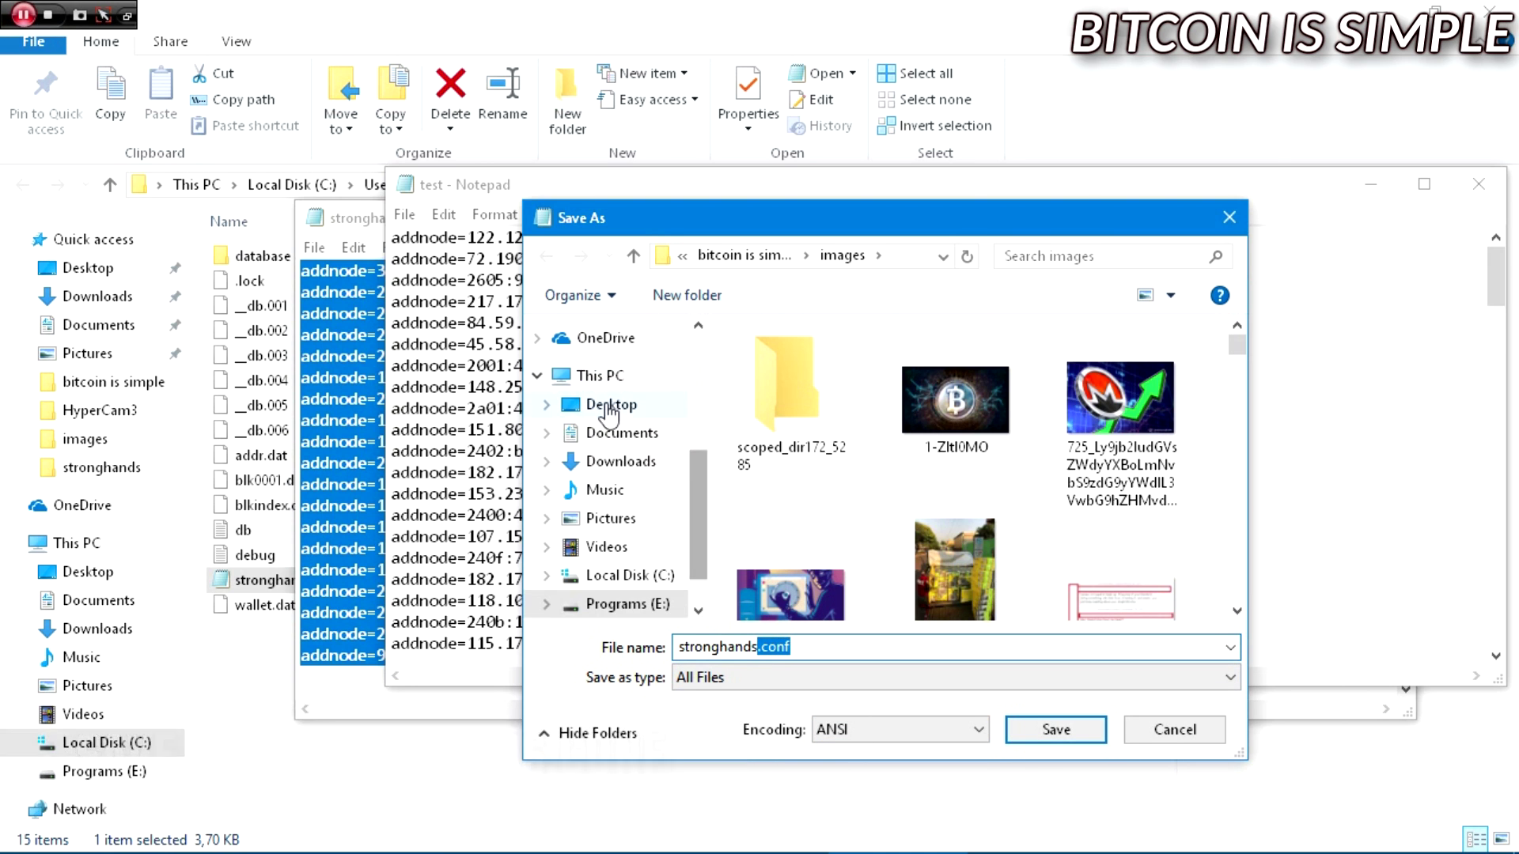
click(1176, 732)
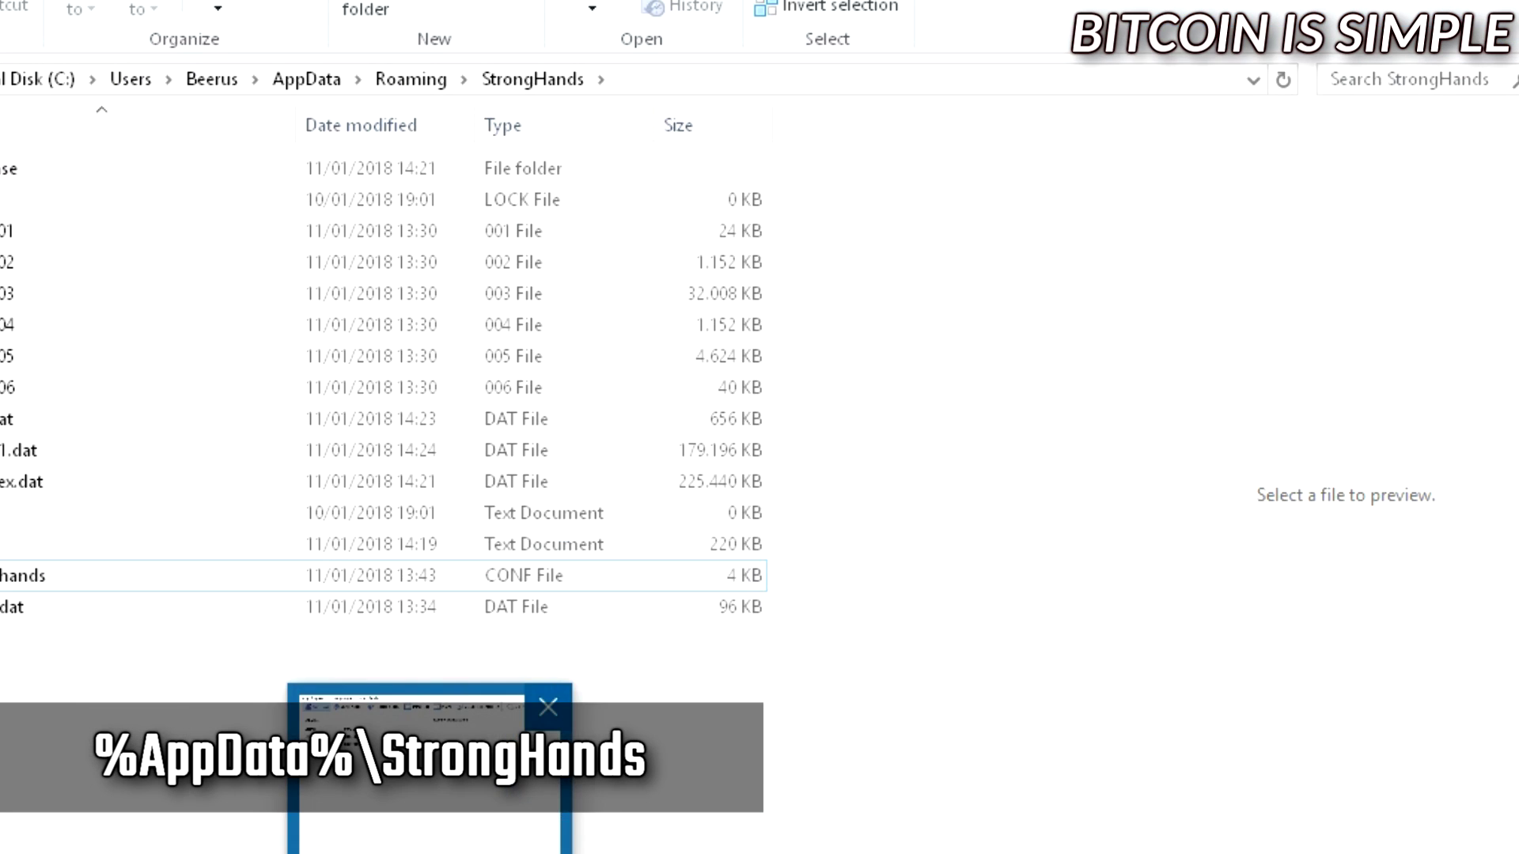
Restore the StrongHands Wallet window from the taskbar, showing the 0.00 SHND balance.
click(430, 772)
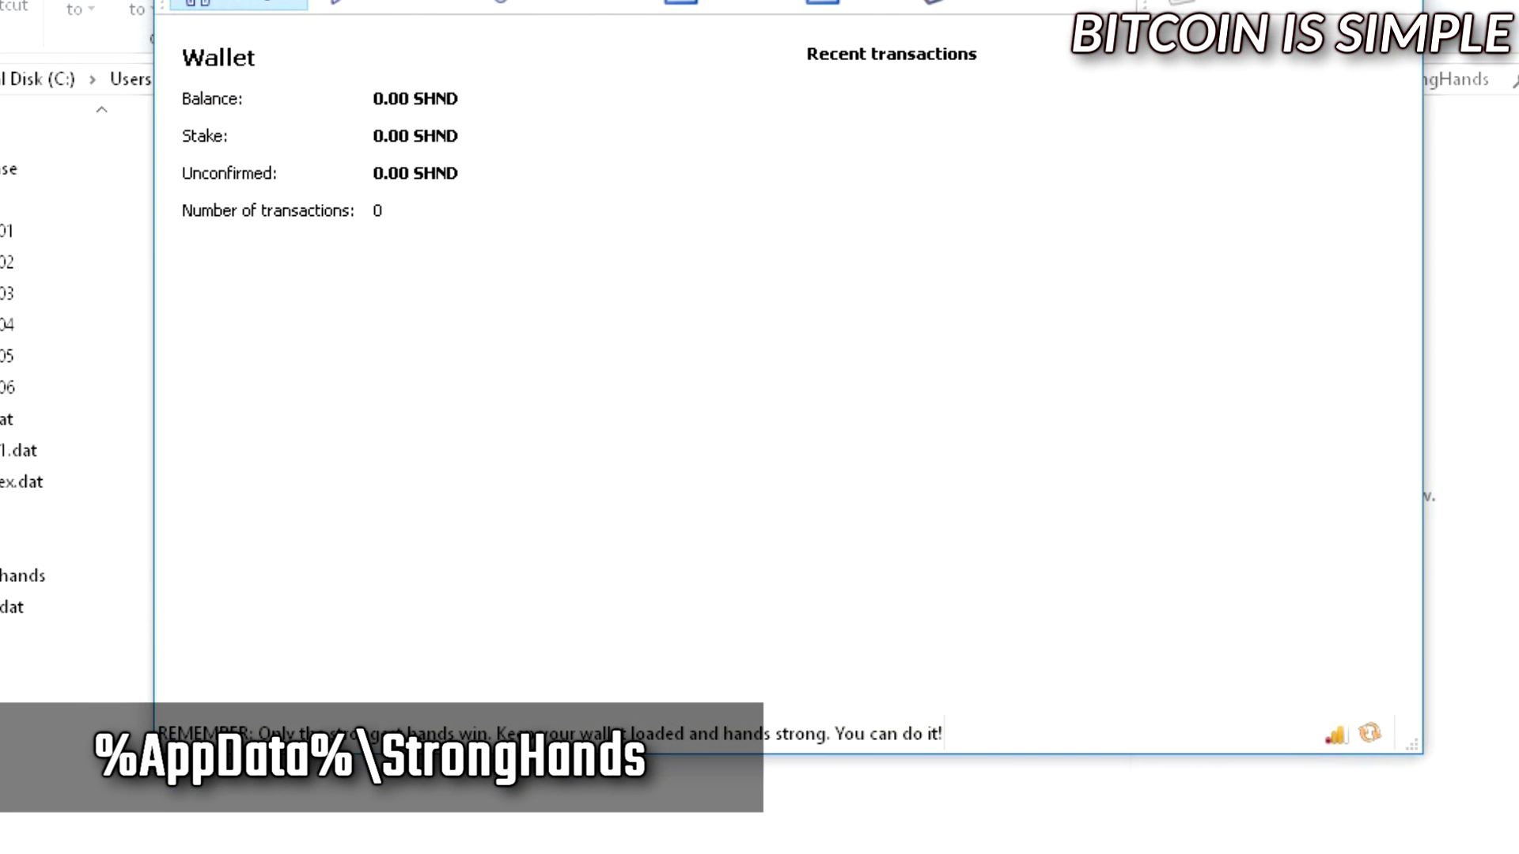